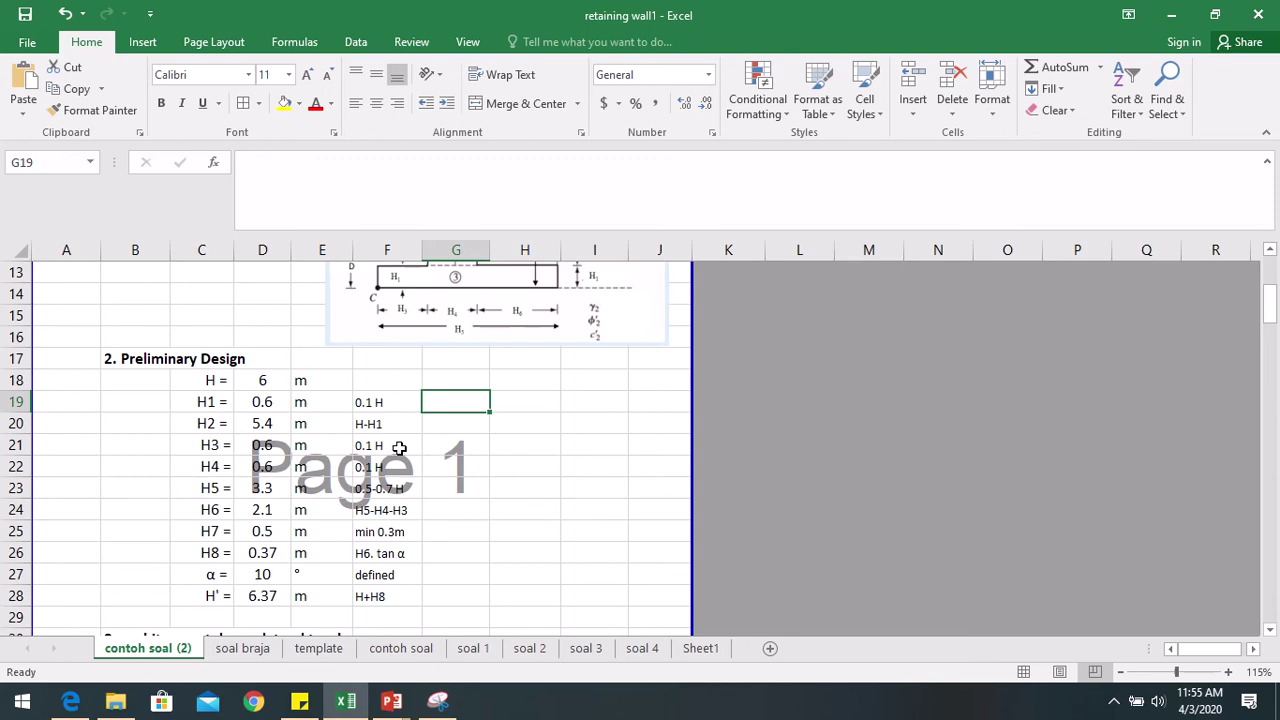
- Check the H4 sizing rule and the H5 formula in D23 of the Preliminary Design section
click(403, 467)
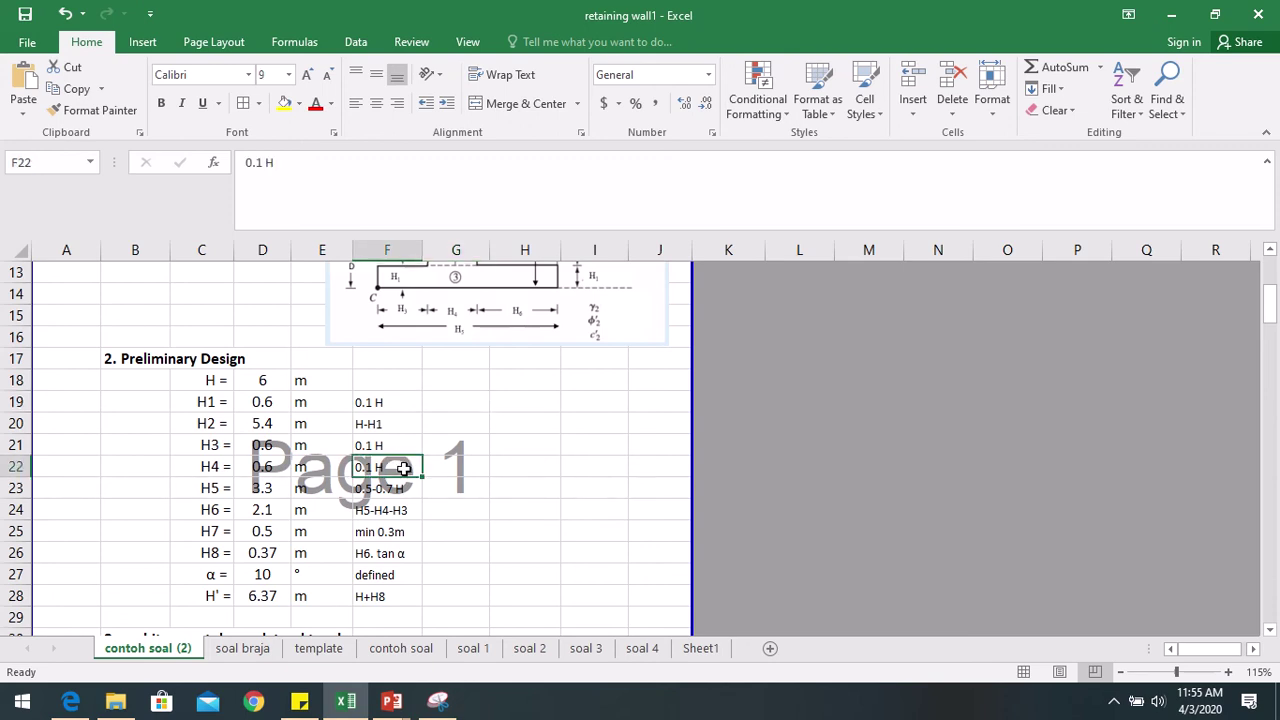
scroll(403, 467, down, 1)
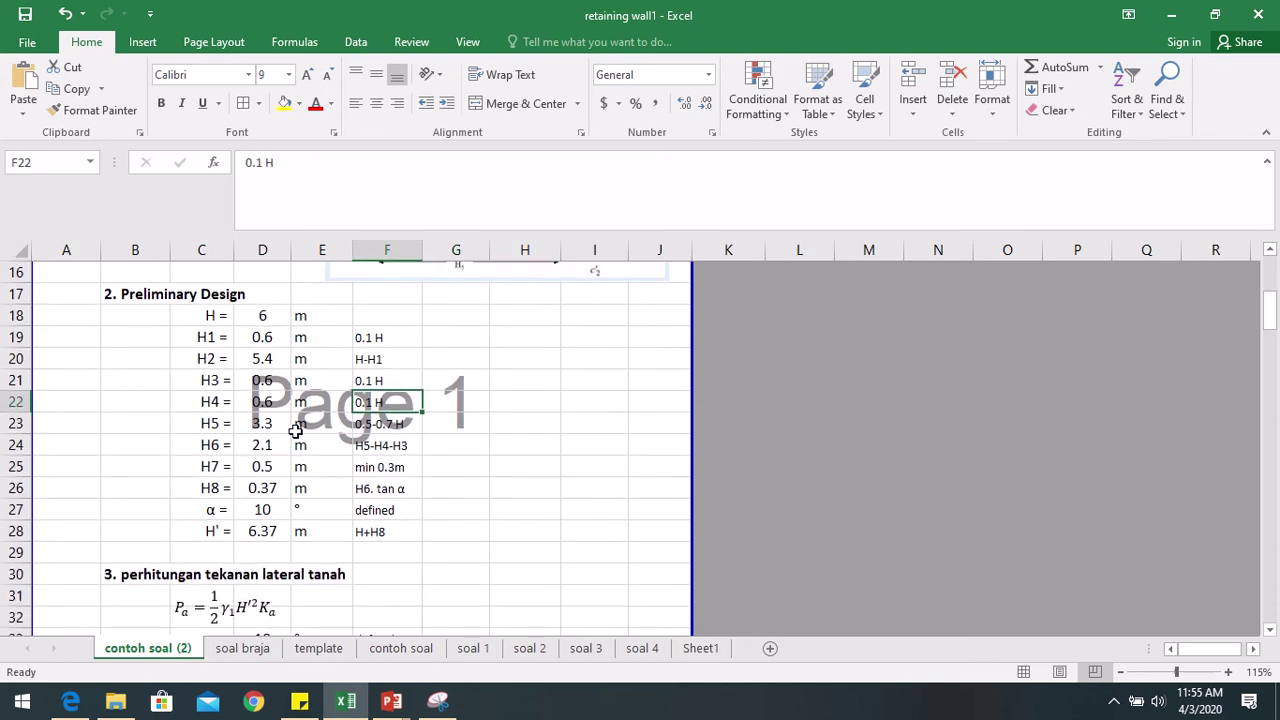
scroll(296, 430, up, 1)
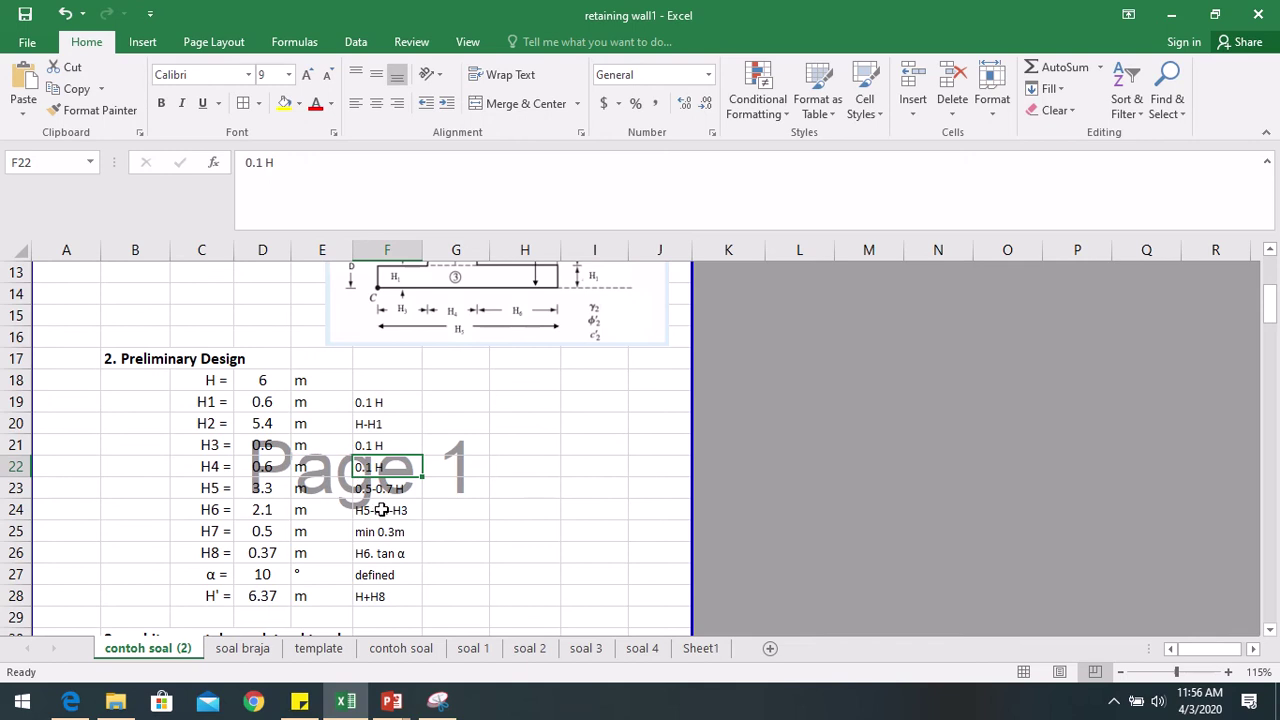
click(279, 489)
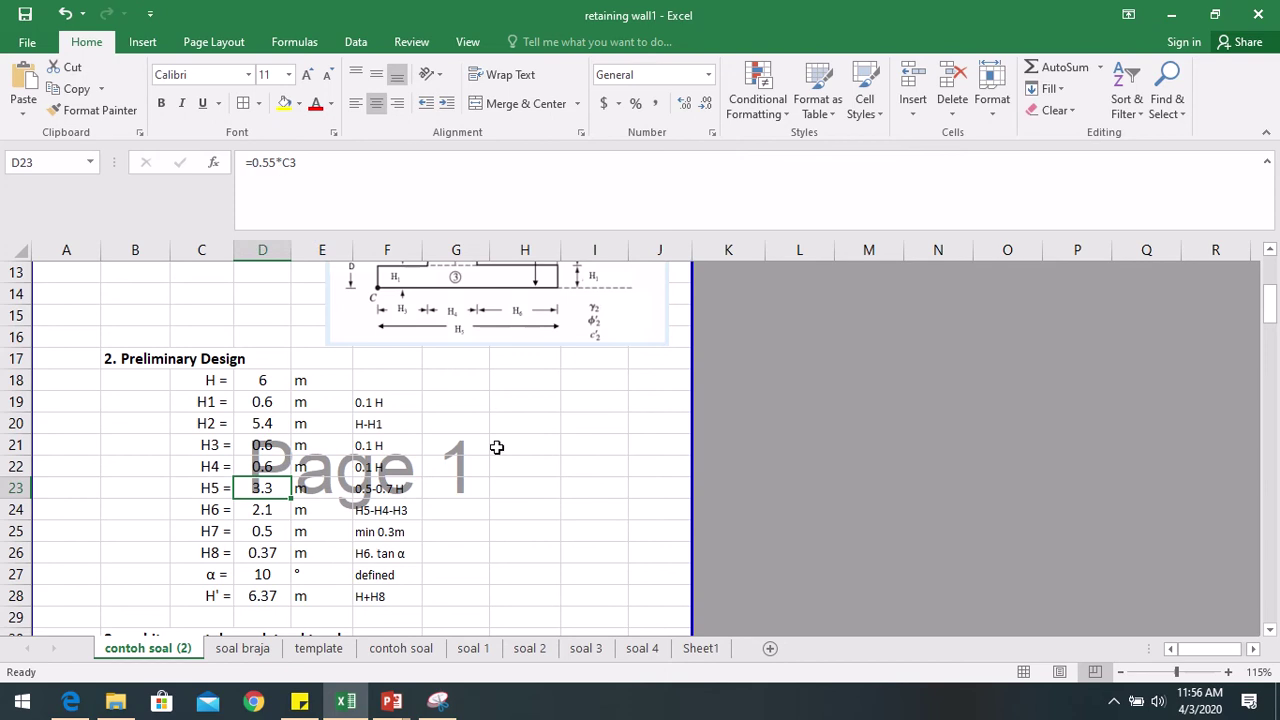
click(569, 464)
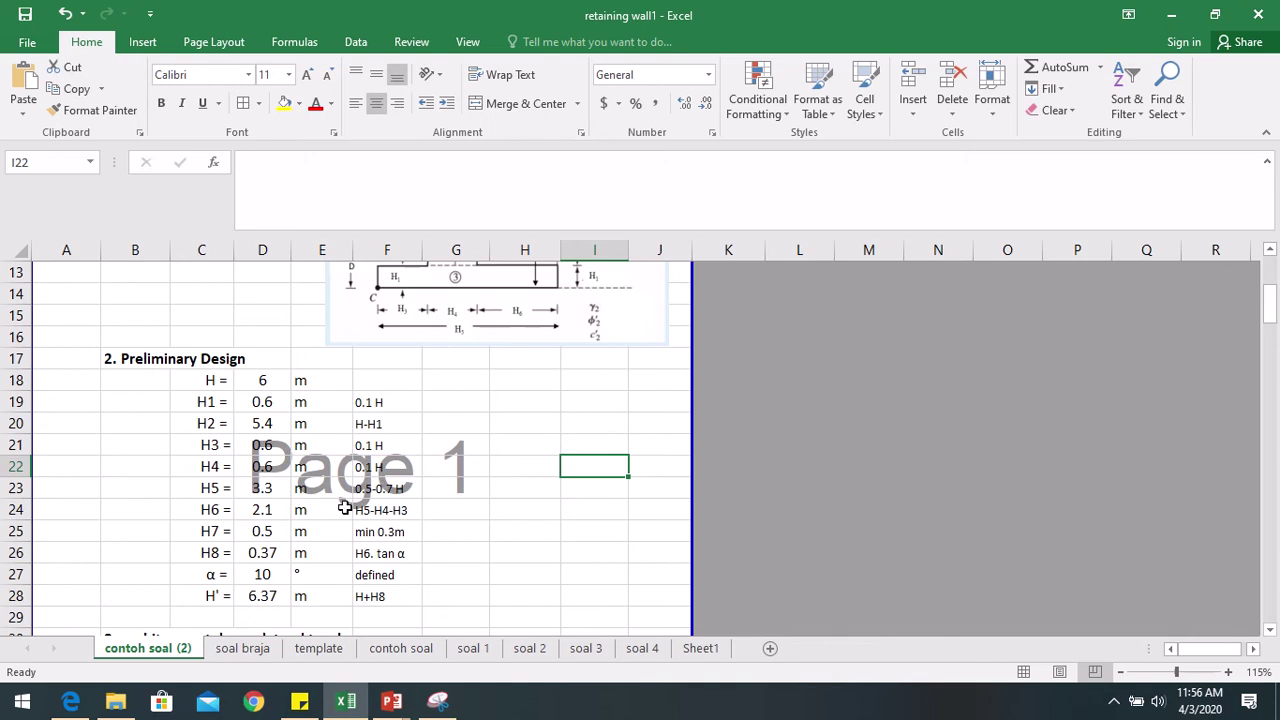
- Compare the Preliminary Design dimensions, including H5, H6, H8, α and H', with the retaining wall diagram
scroll(508, 526, up, 1)
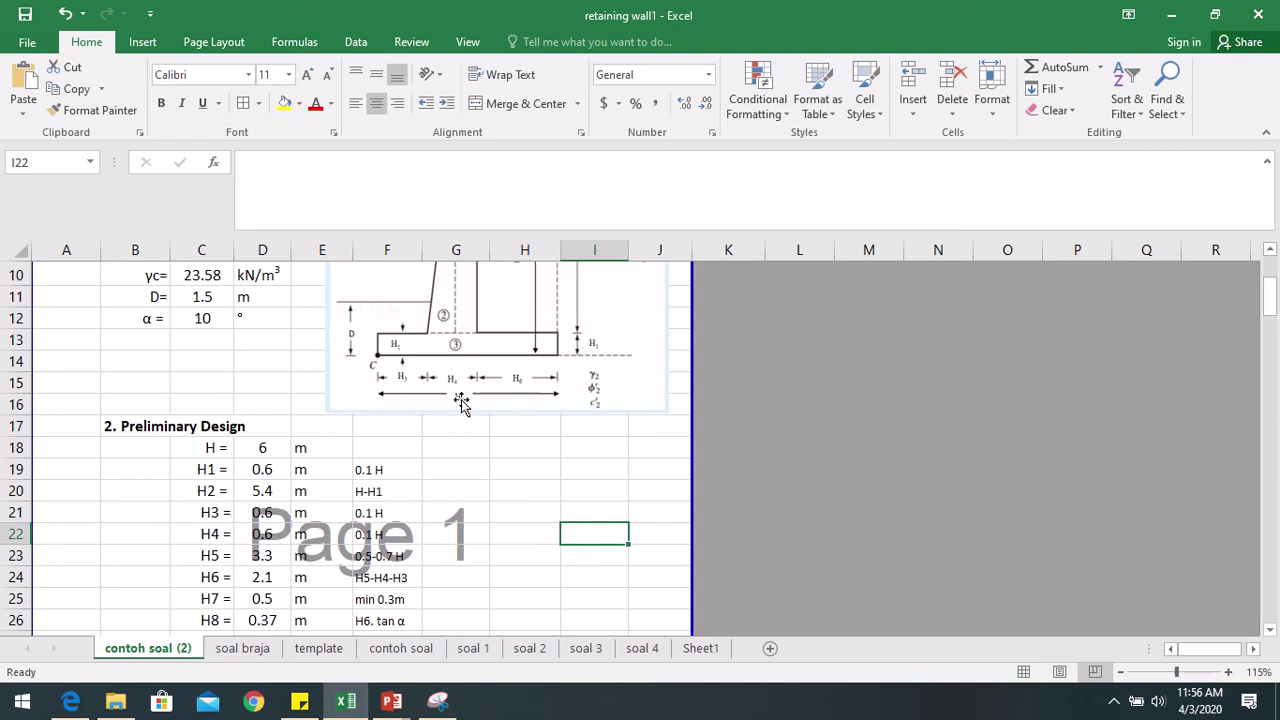
scroll(458, 398, down, 2)
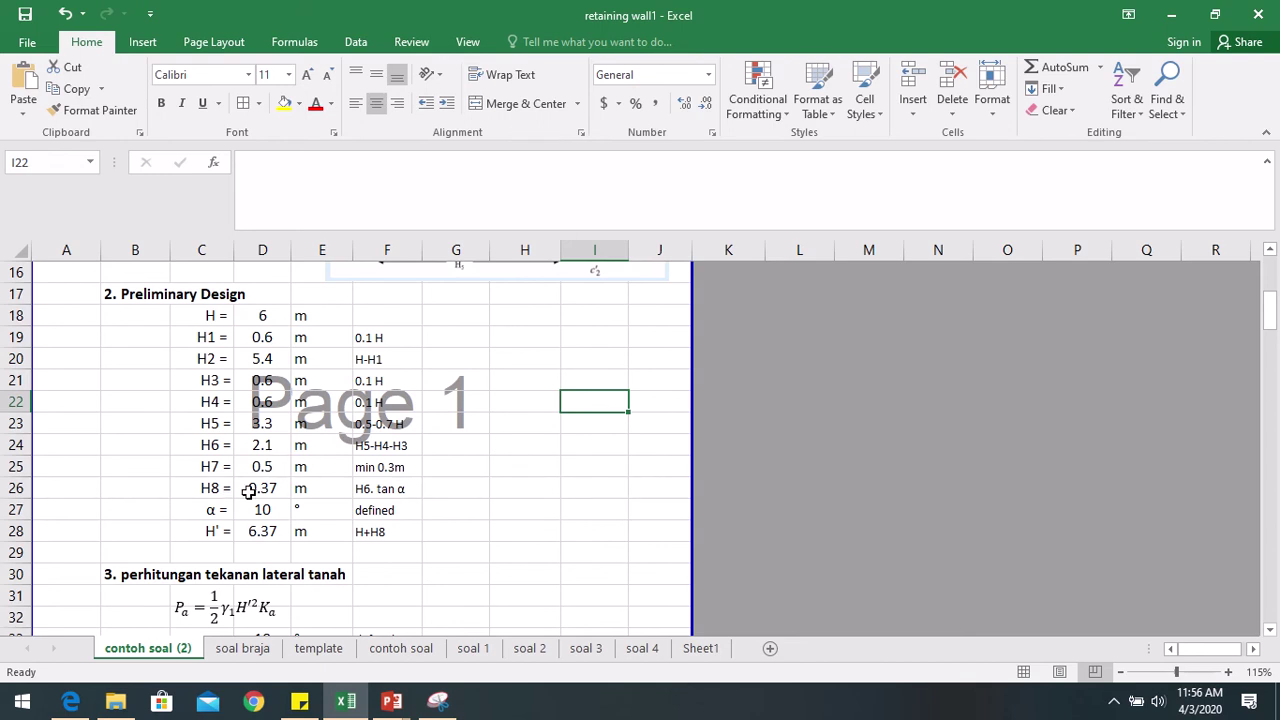
scroll(513, 495, up, 5)
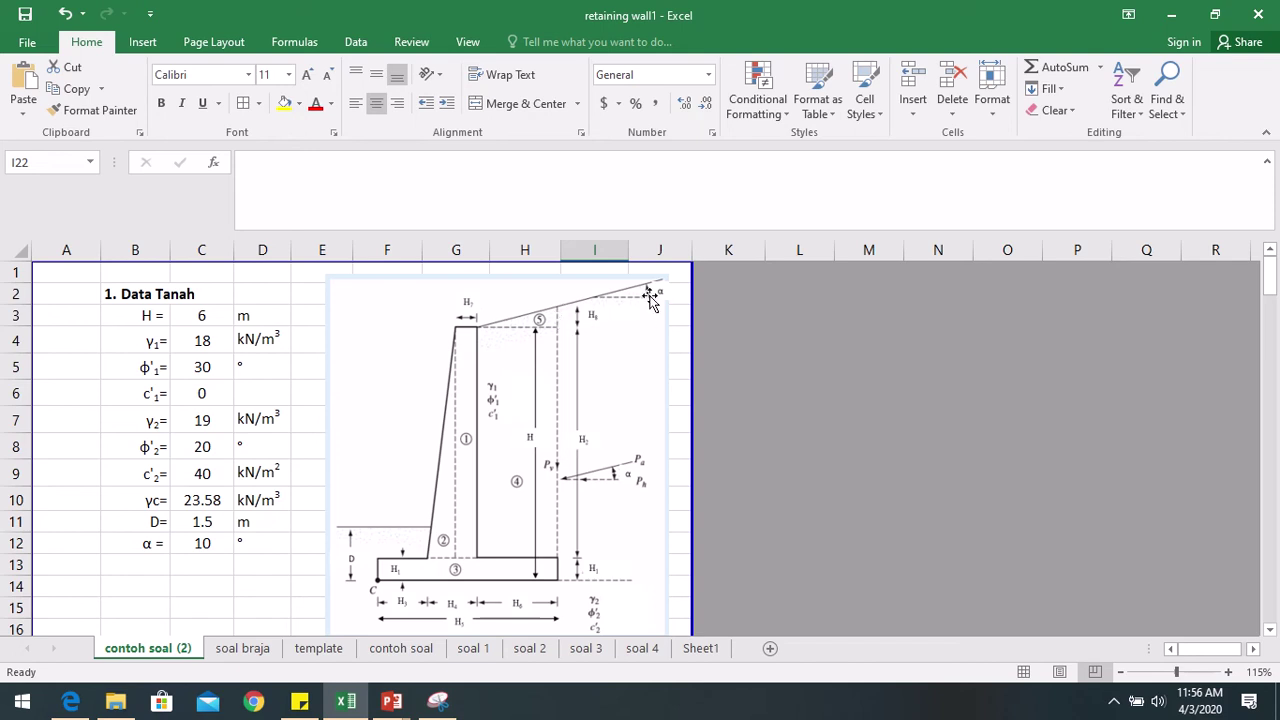
scroll(228, 534, down, 7)
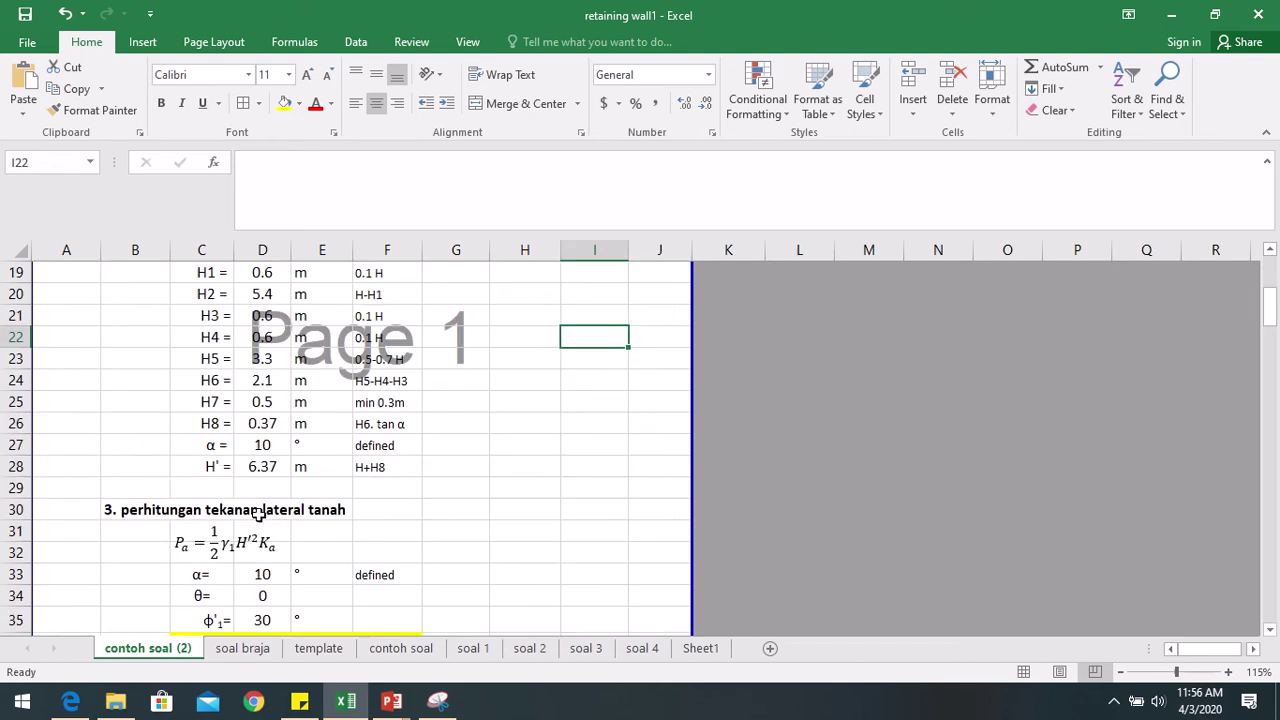
scroll(259, 513, up, 2)
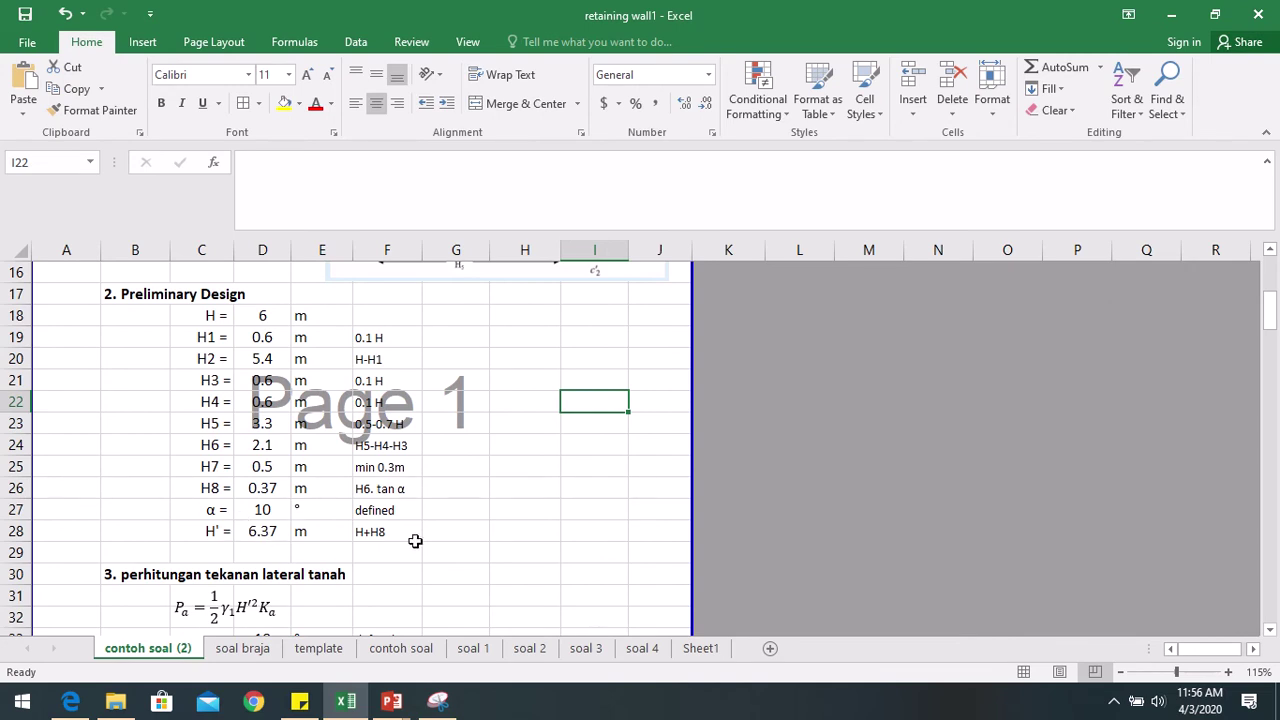
scroll(415, 541, up, 5)
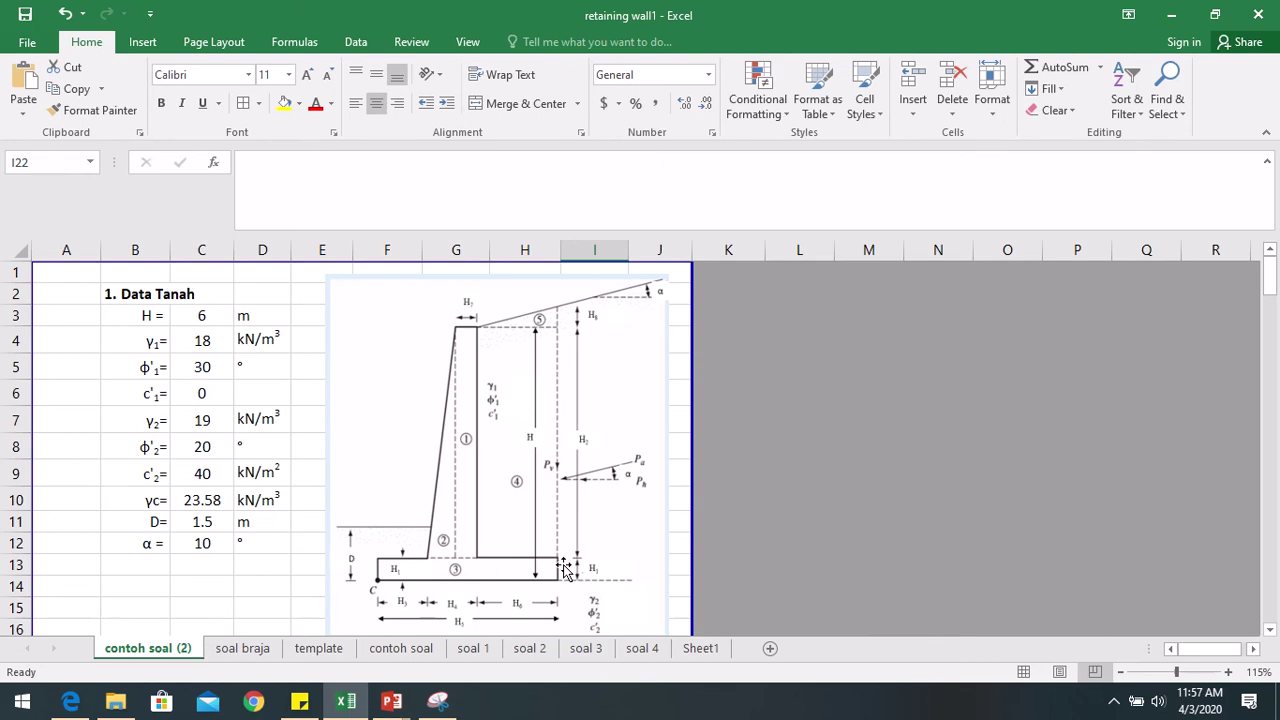
scroll(546, 509, down, 10)
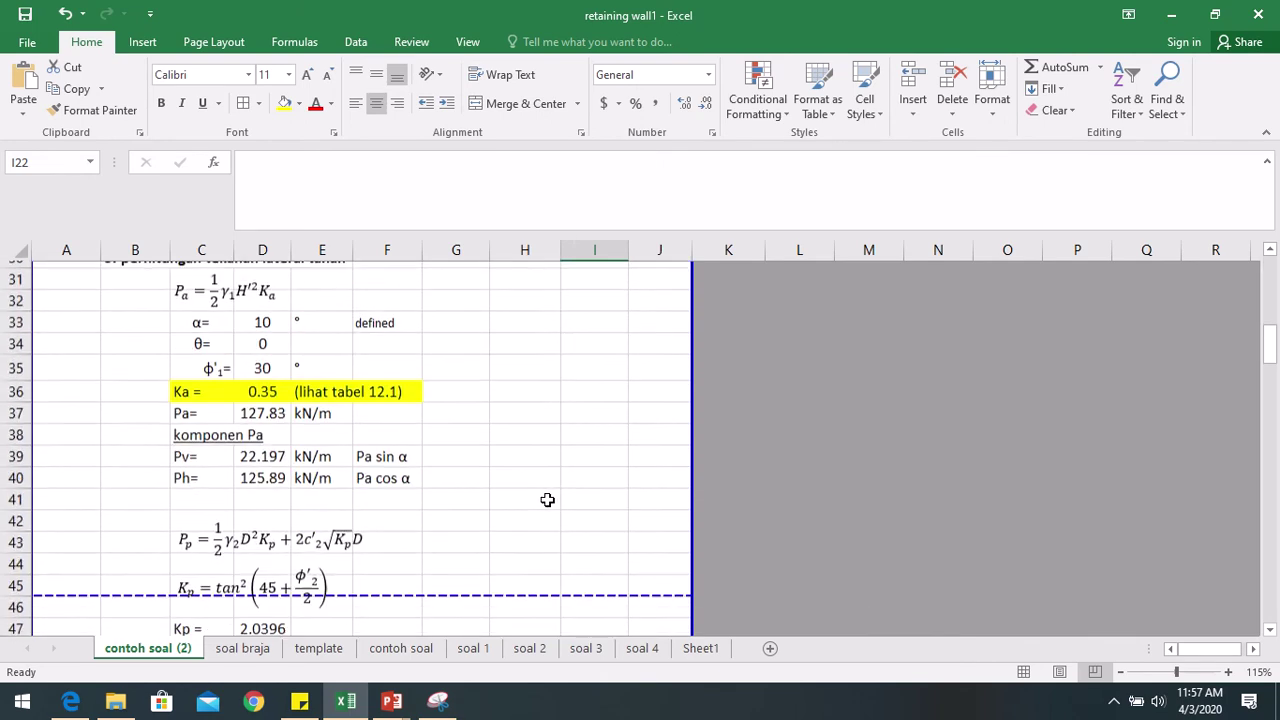
scroll(546, 505, up, 3)
scroll(546, 499, up, 3)
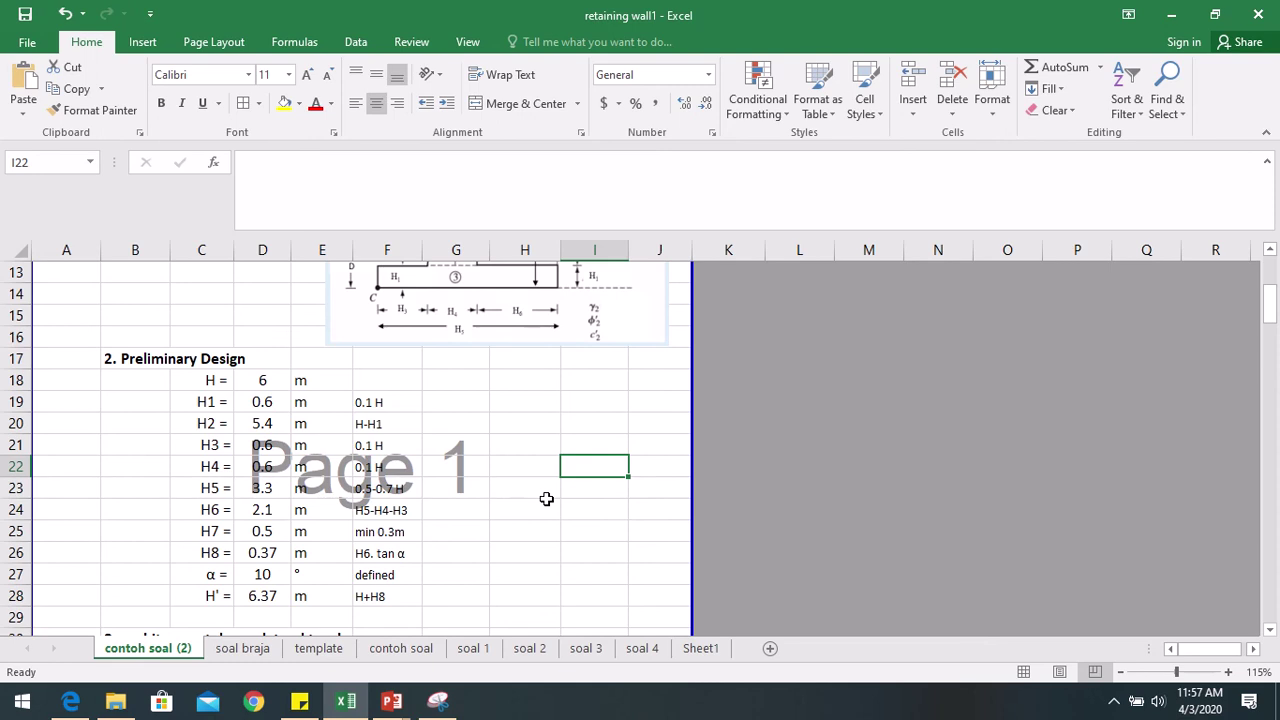
- Review the active earth pressure calculation in section 3, covering Pa, Ka and the components Pv and Ph
scroll(546, 499, down, 2)
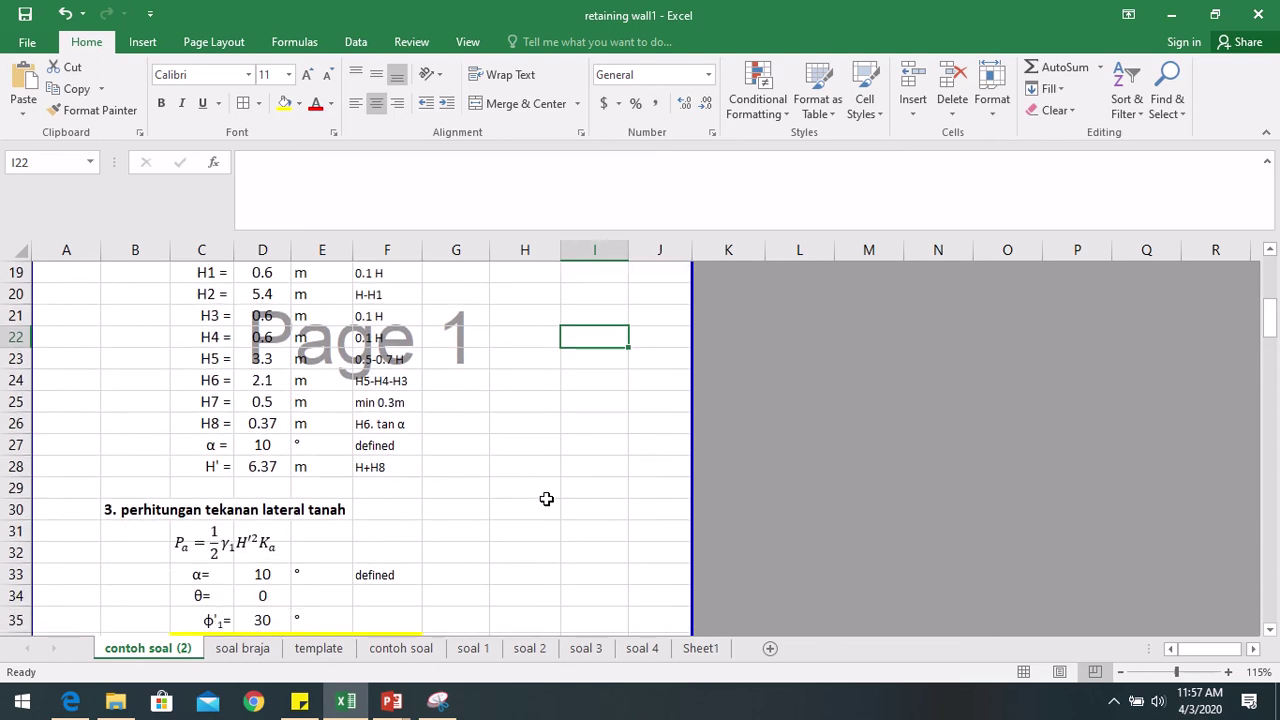
scroll(546, 499, down, 2)
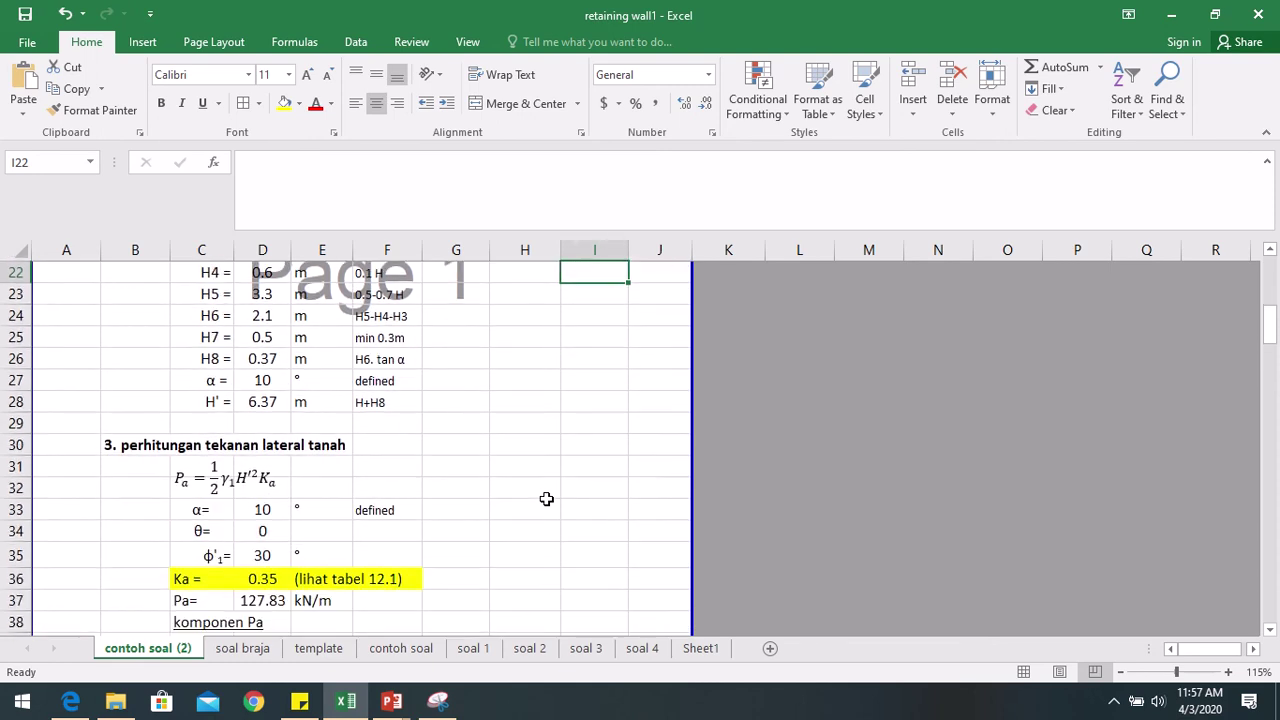
scroll(546, 498, down, 1)
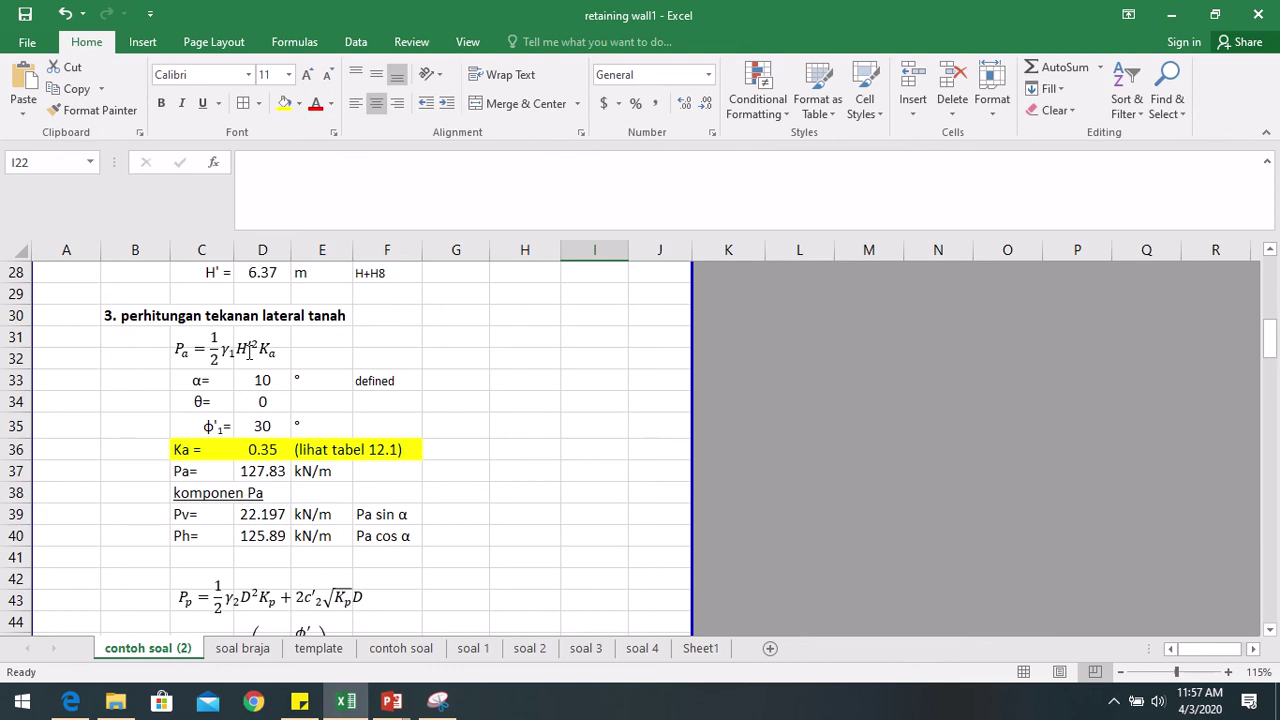
scroll(248, 348, down, 1)
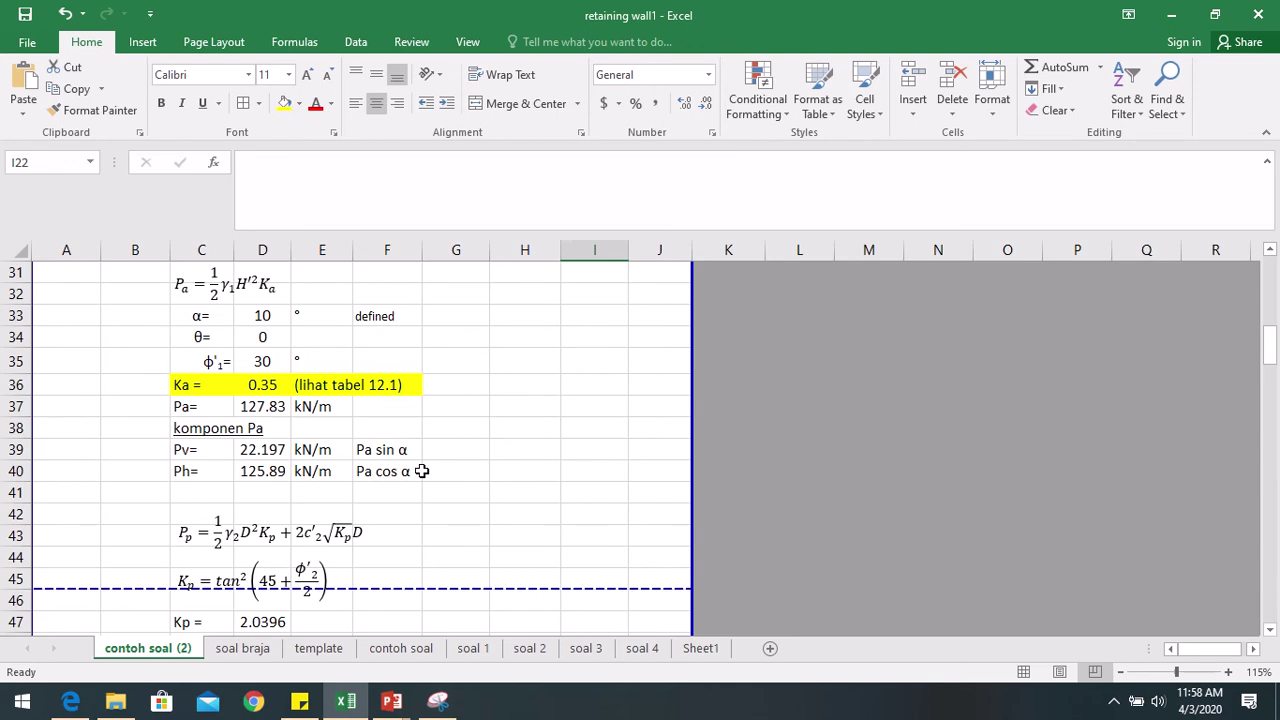
- Examine the passive pressure formulas for Pp and Kp and check the depth D in the wall diagram
scroll(421, 471, down, 1)
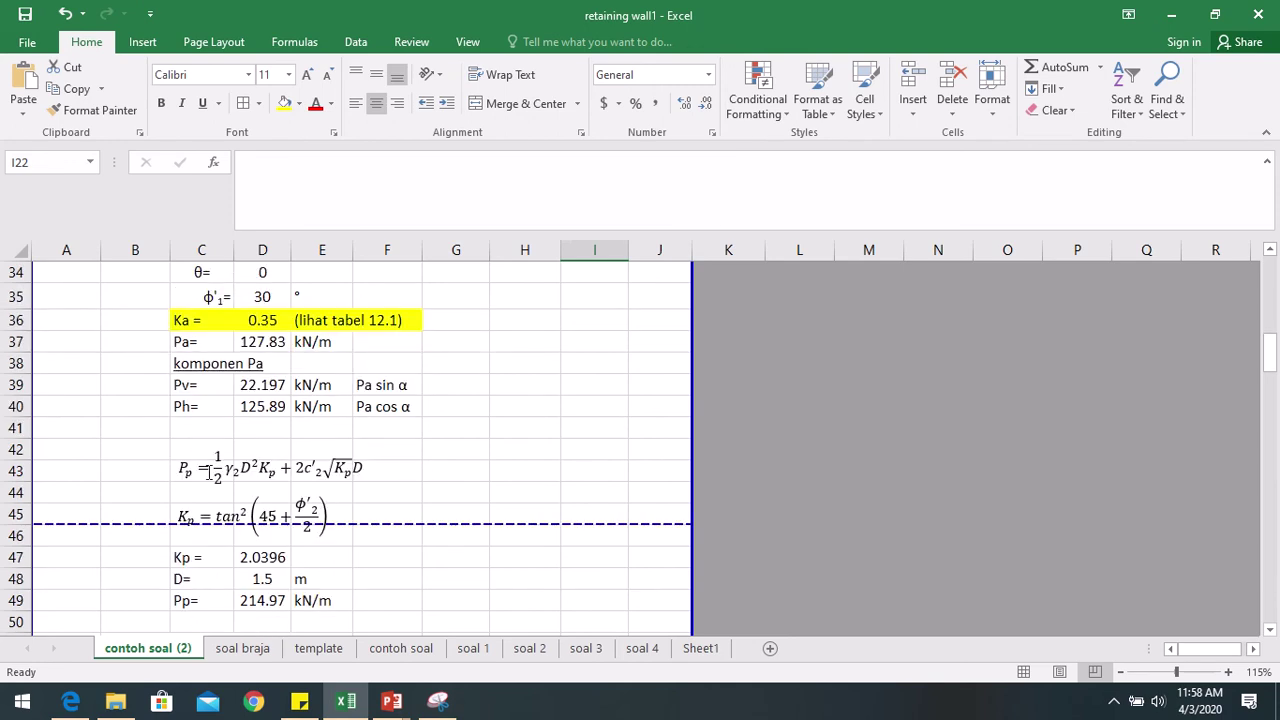
scroll(208, 470, down, 1)
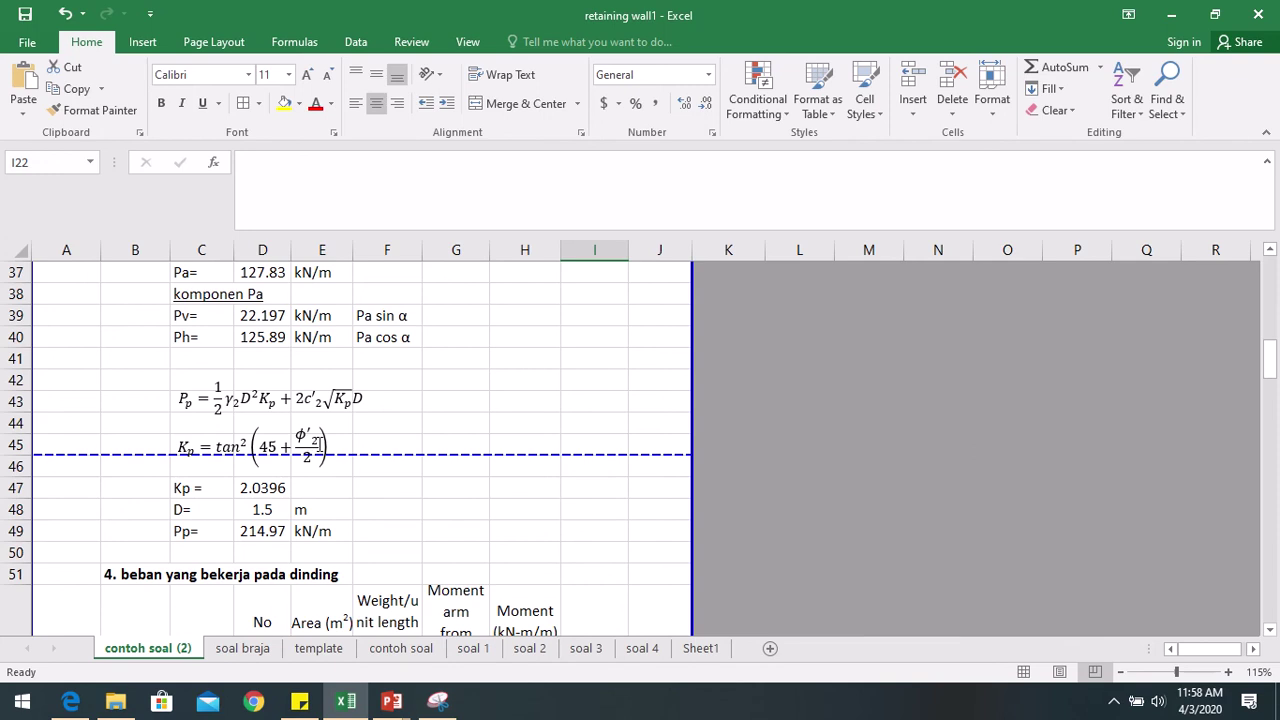
scroll(323, 444, up, 11)
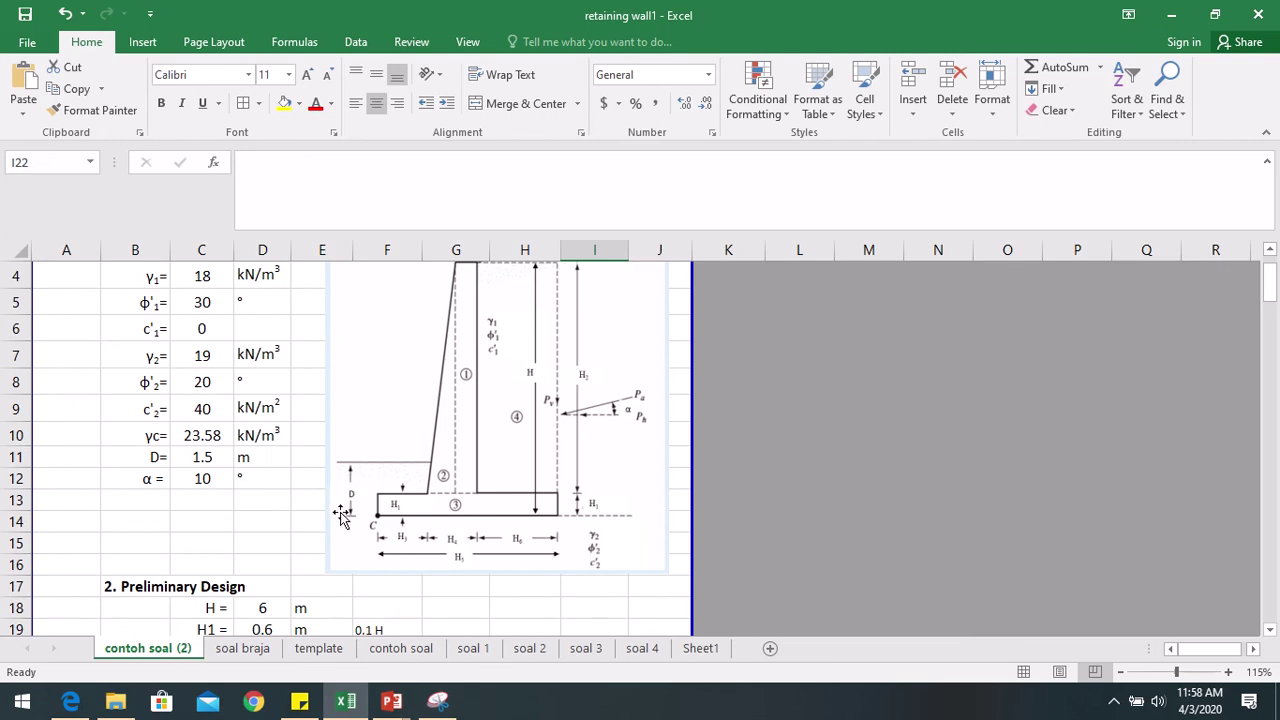
scroll(340, 515, down, 10)
scroll(340, 515, down, 2)
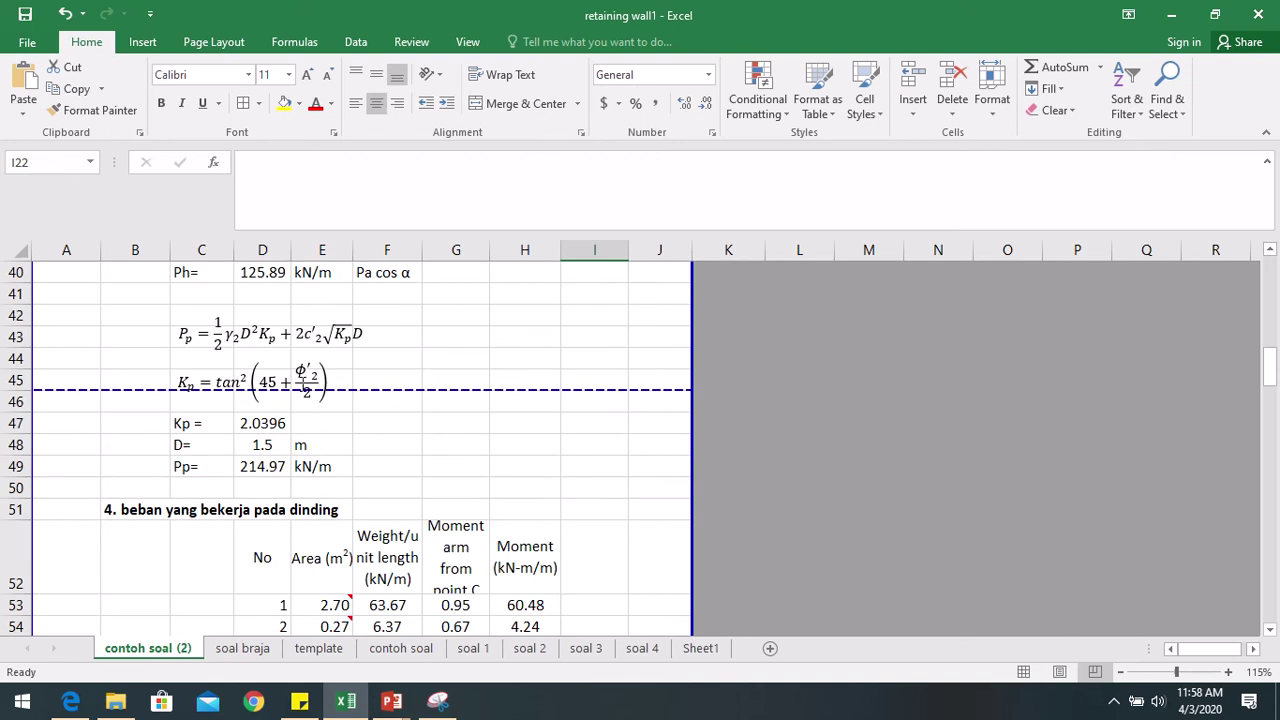
- Inspect the Kp formula in D47 and trace its reference to the φ'2 value in C8, leaving the formula unedited
click(267, 423)
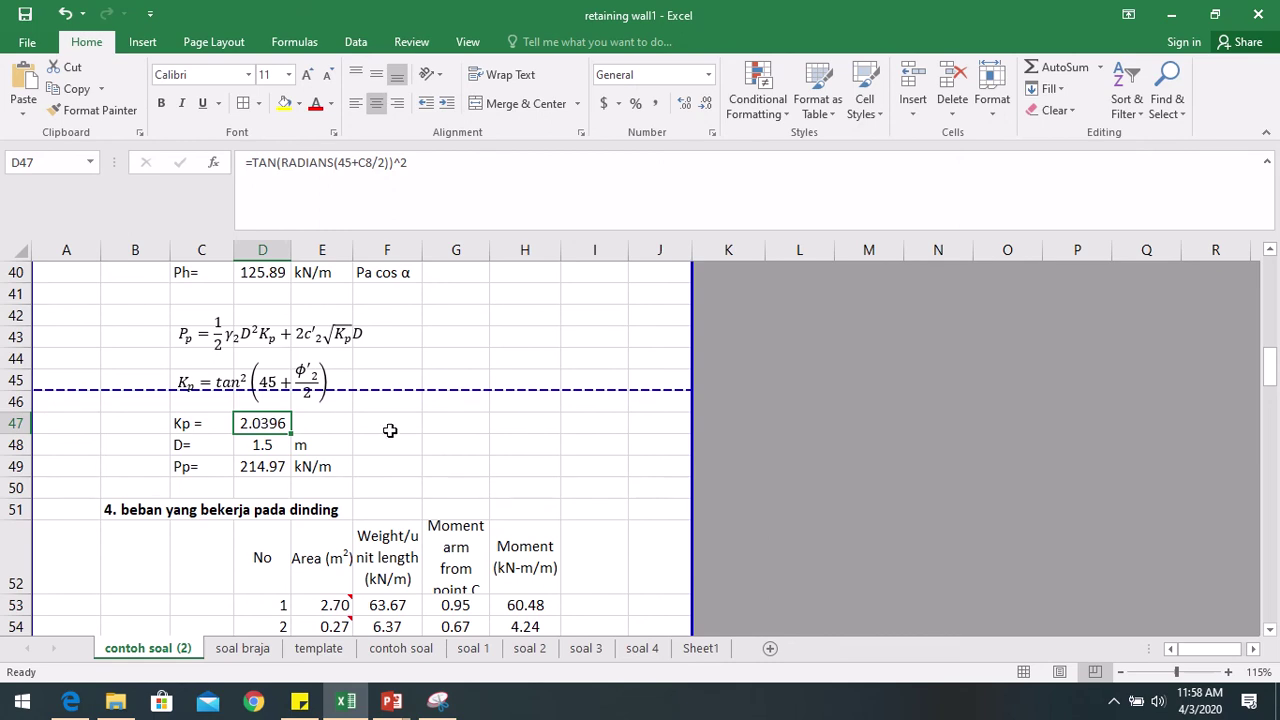
click(509, 190)
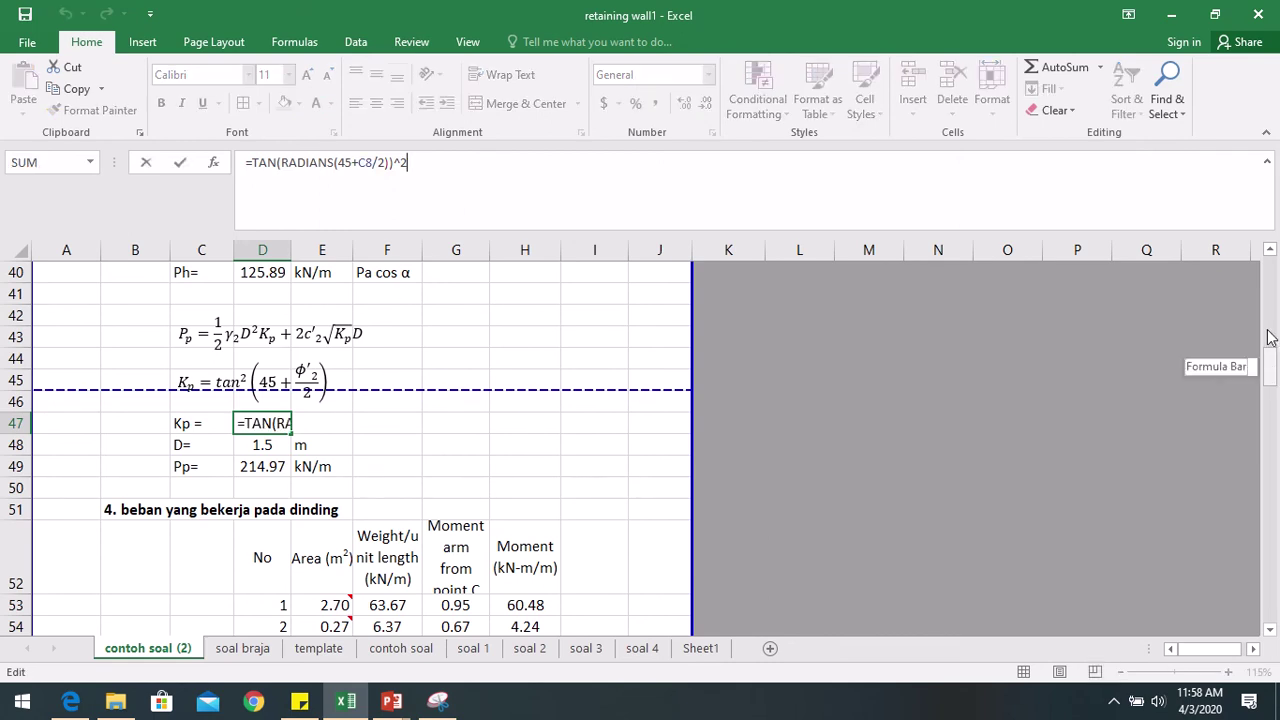
drag(1268, 337, 1268, 262)
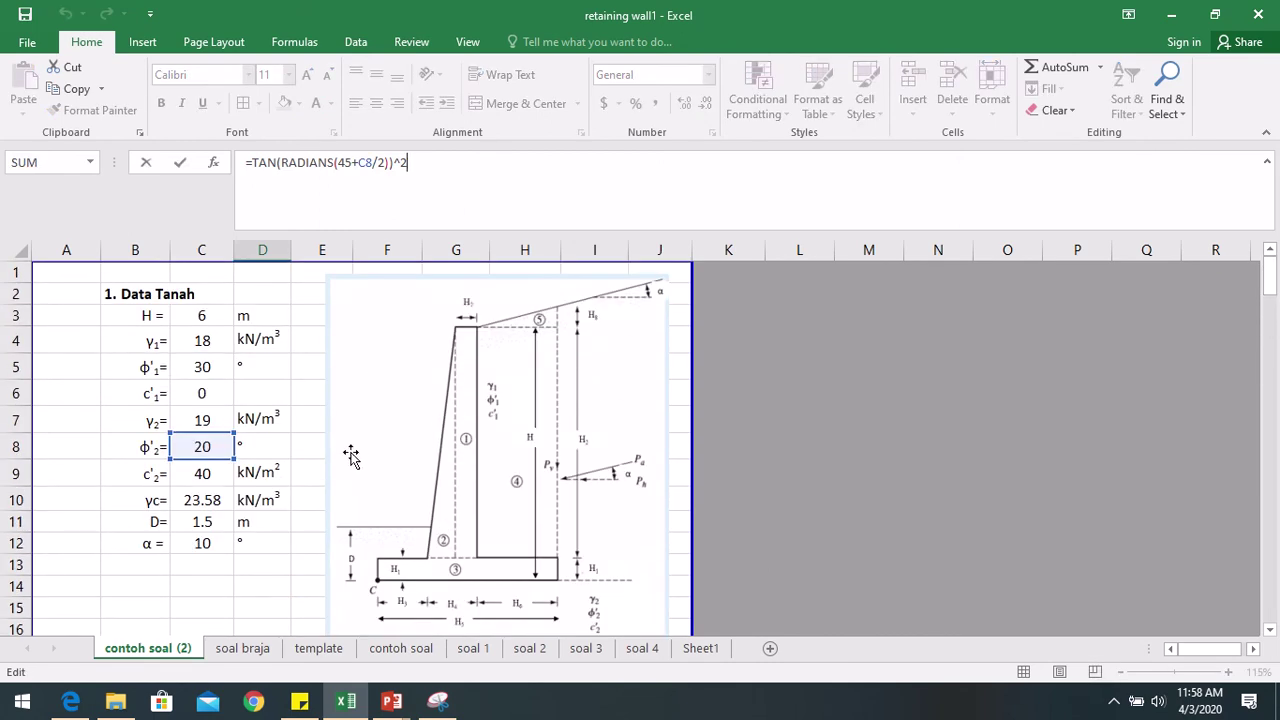
key(Escape)
scroll(350, 455, down, 15)
scroll(345, 485, up, 1)
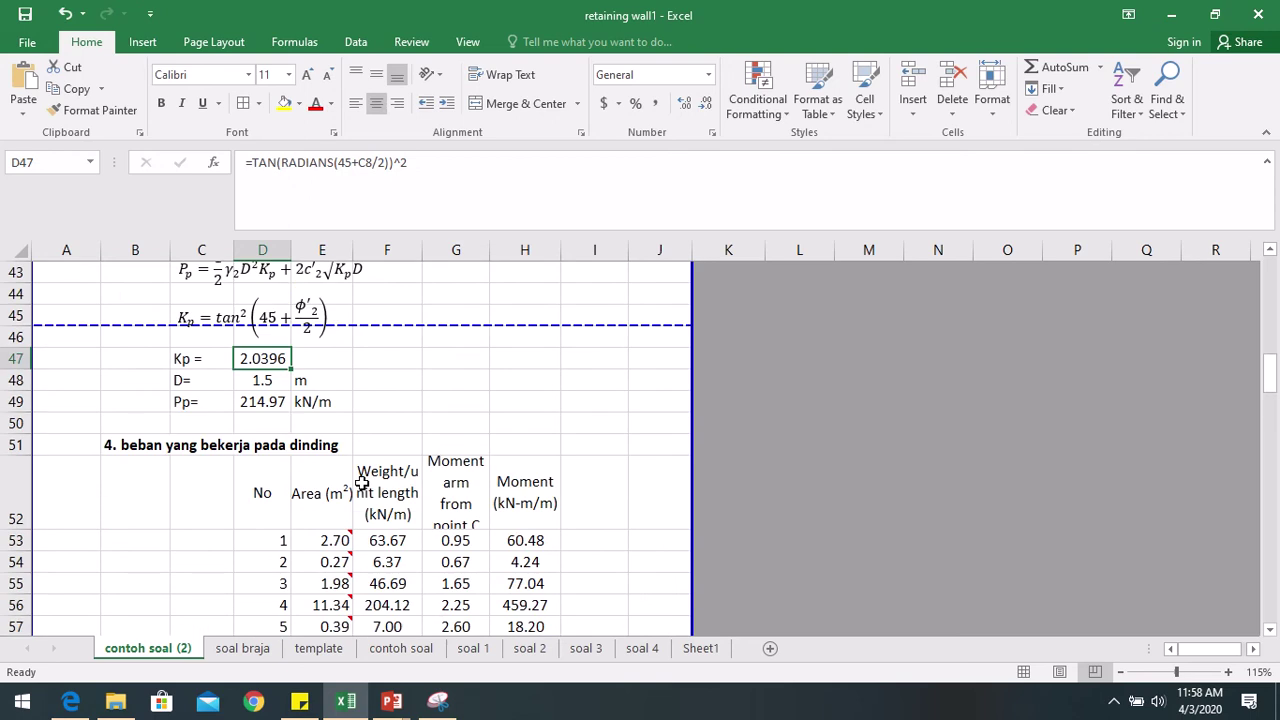
scroll(362, 484, up, 1)
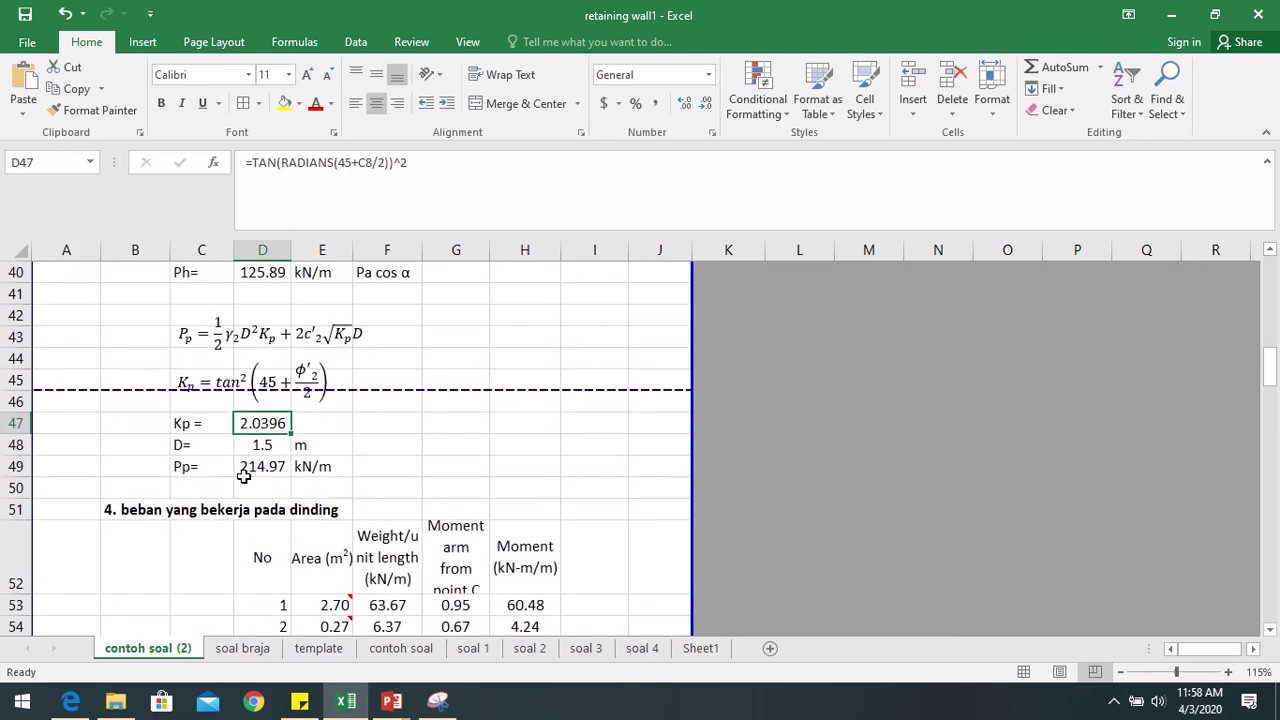
- Review the wall load table in section 4 and match its numbered parts with the retaining wall diagram
click(349, 462)
scroll(352, 455, down, 2)
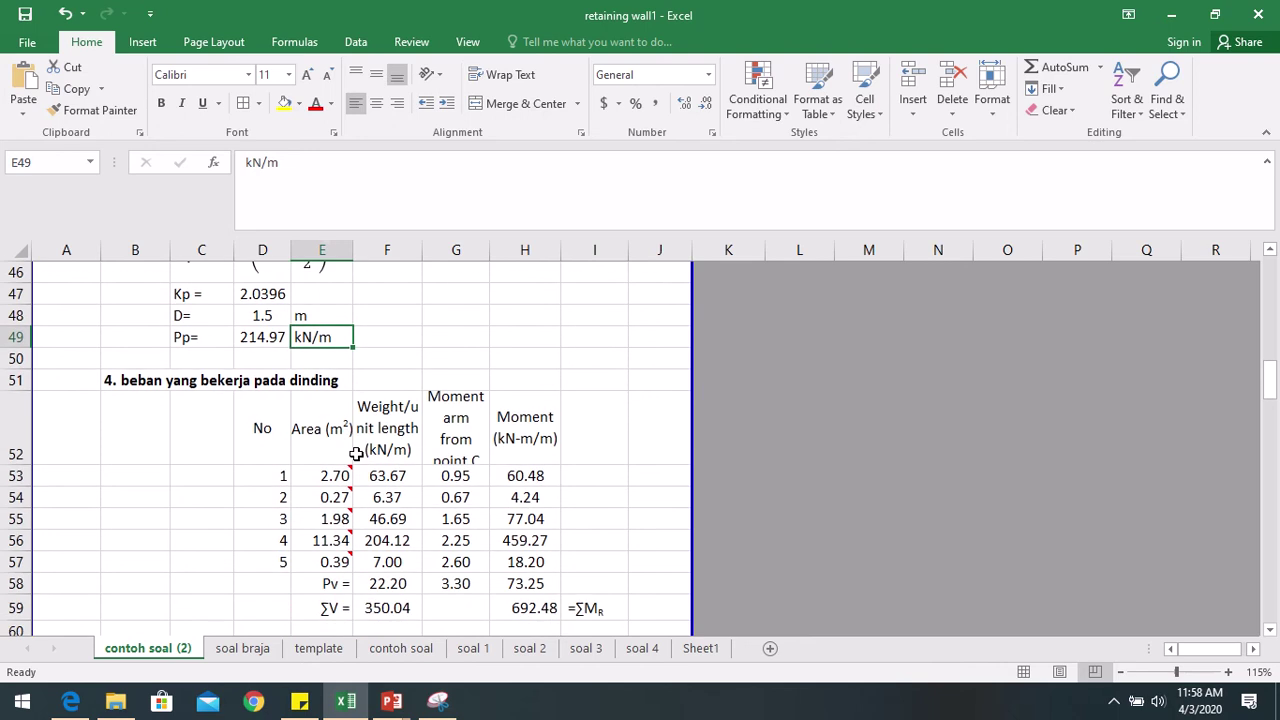
scroll(356, 454, down, 1)
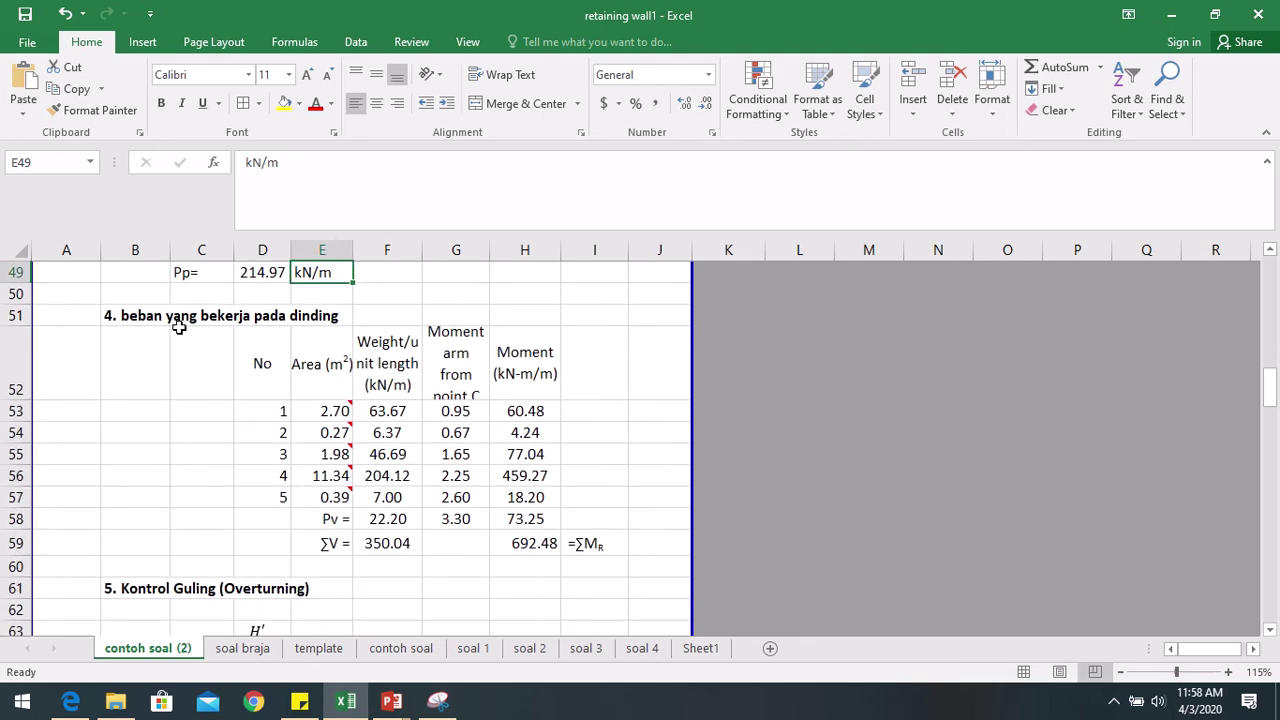
scroll(180, 323, down, 1)
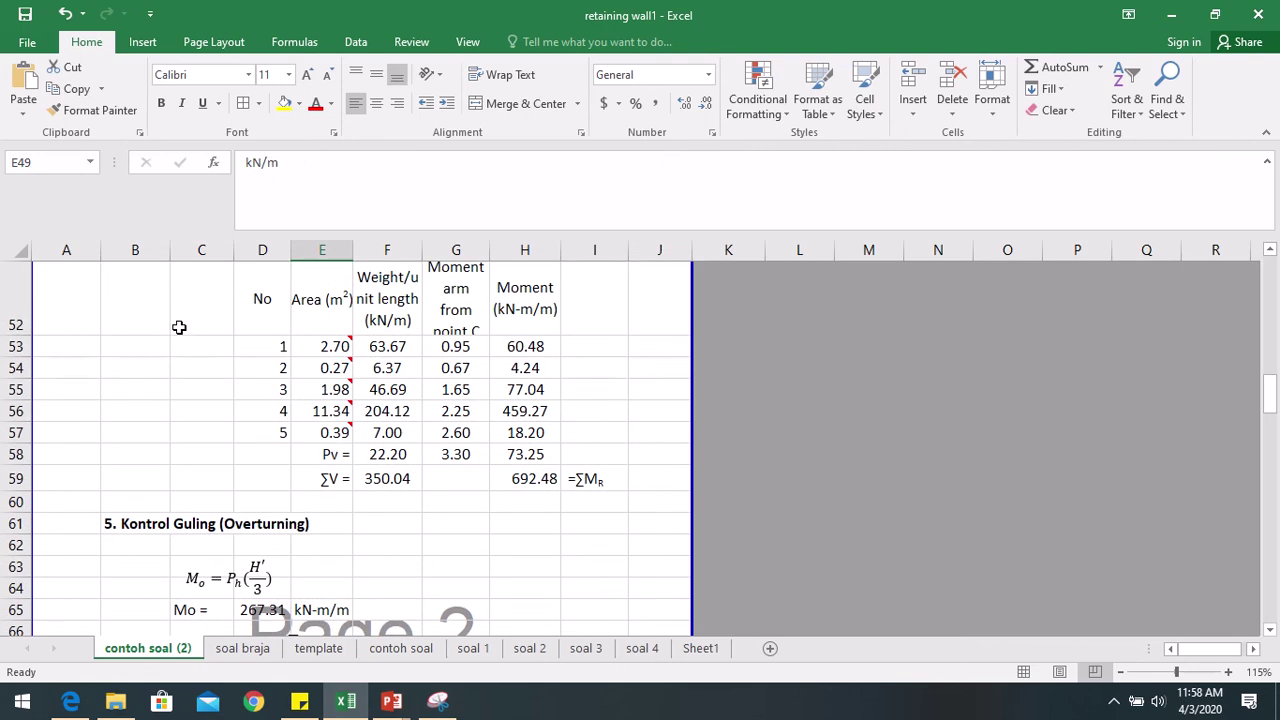
scroll(290, 322, up, 1)
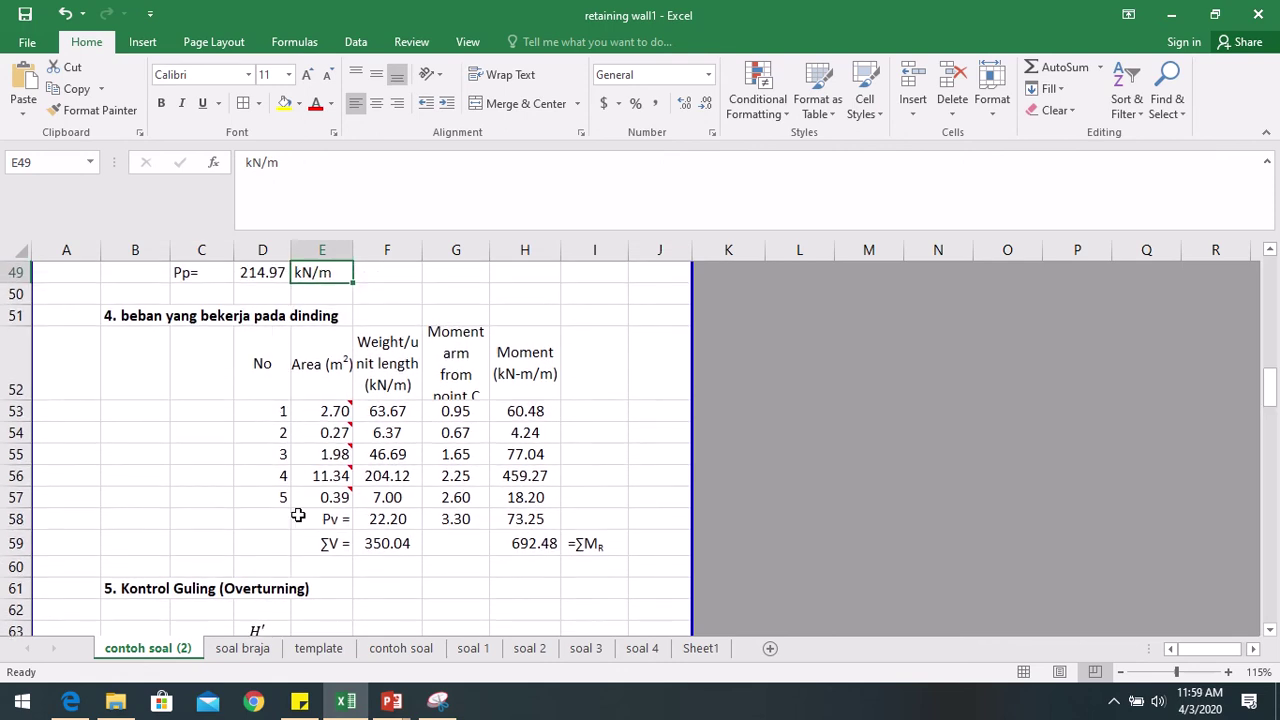
scroll(551, 506, up, 12)
scroll(553, 505, up, 3)
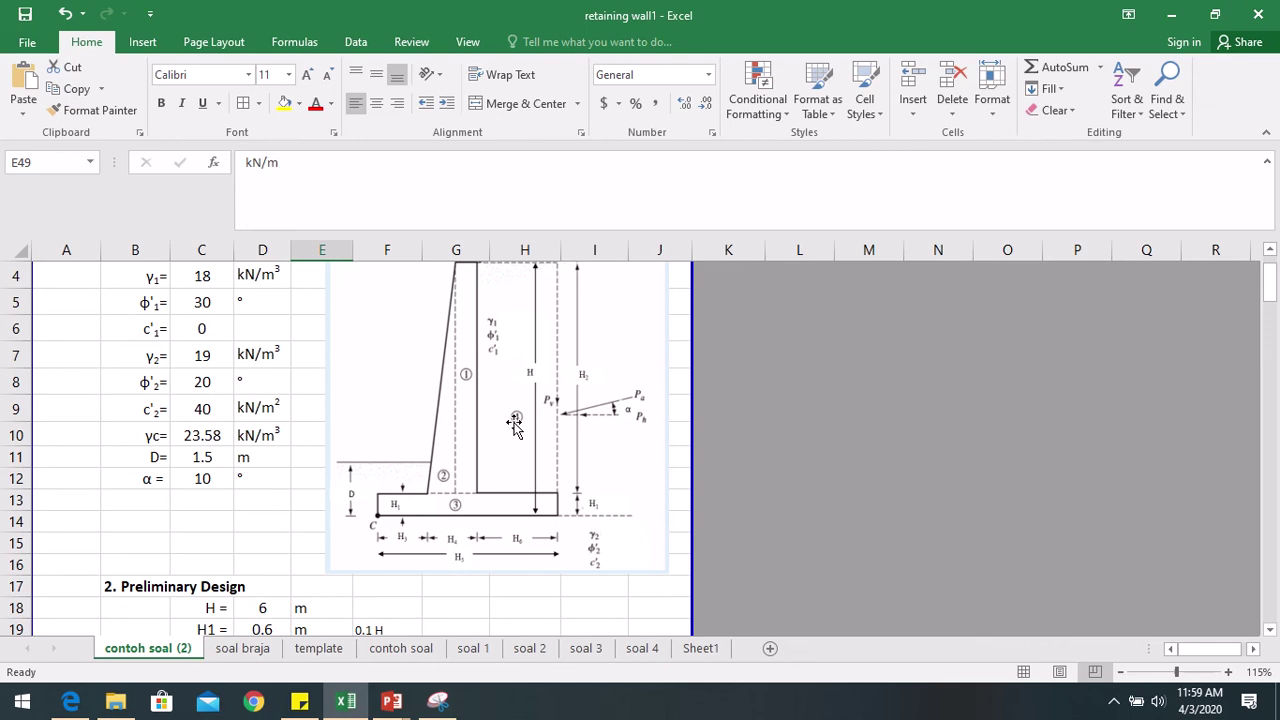
scroll(510, 417, up, 1)
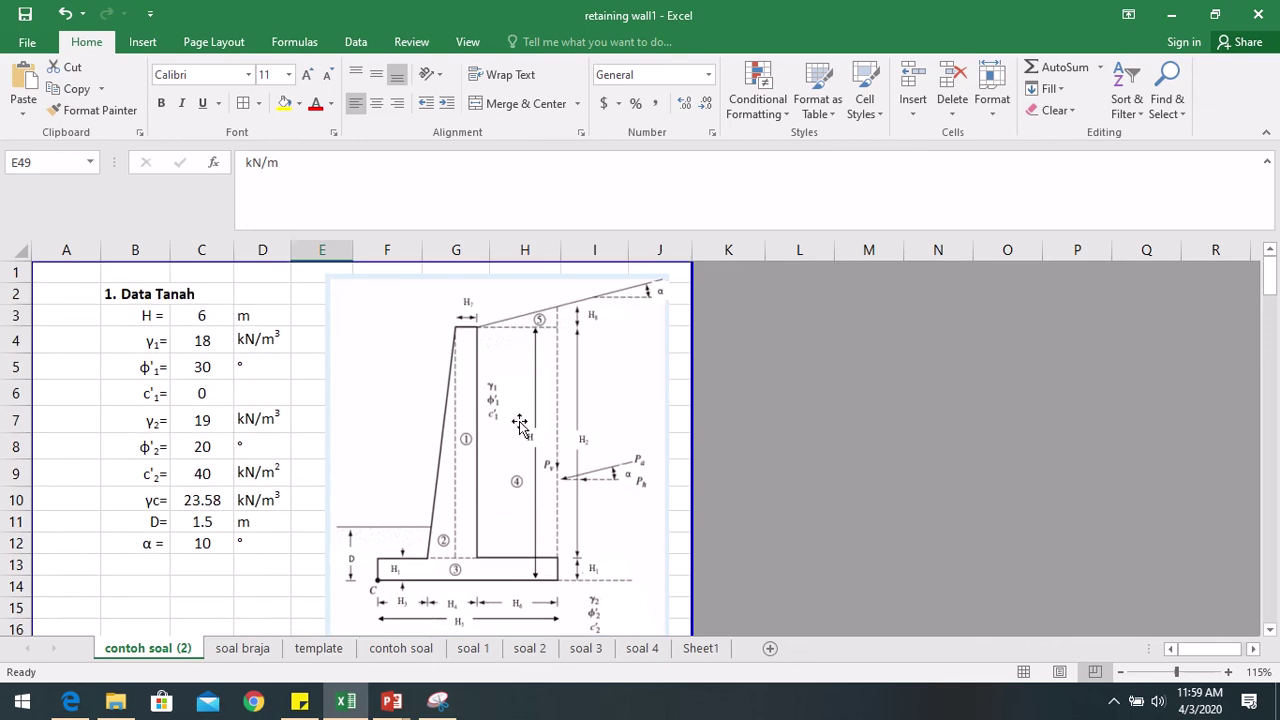
- Read the comments in the Area column of the section 4 load table to see each numbered part's area formula
scroll(500, 447, down, 5)
scroll(500, 447, down, 10)
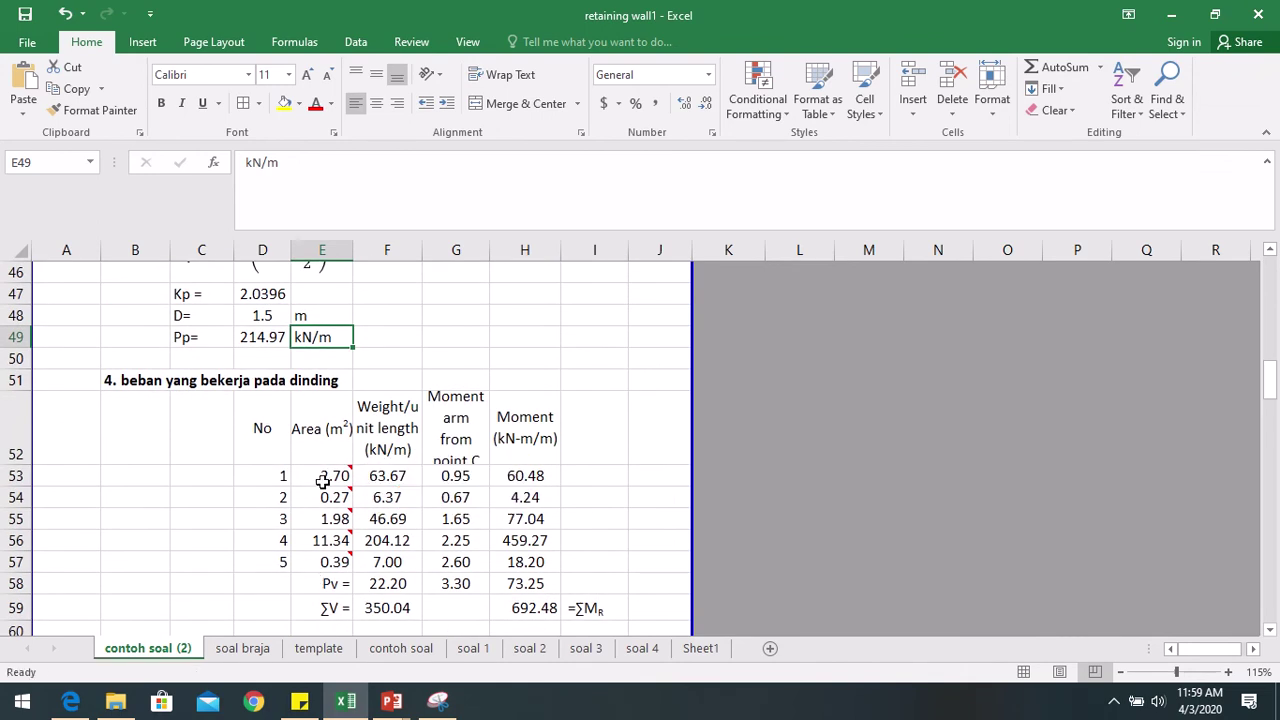
mouse_move(323, 476)
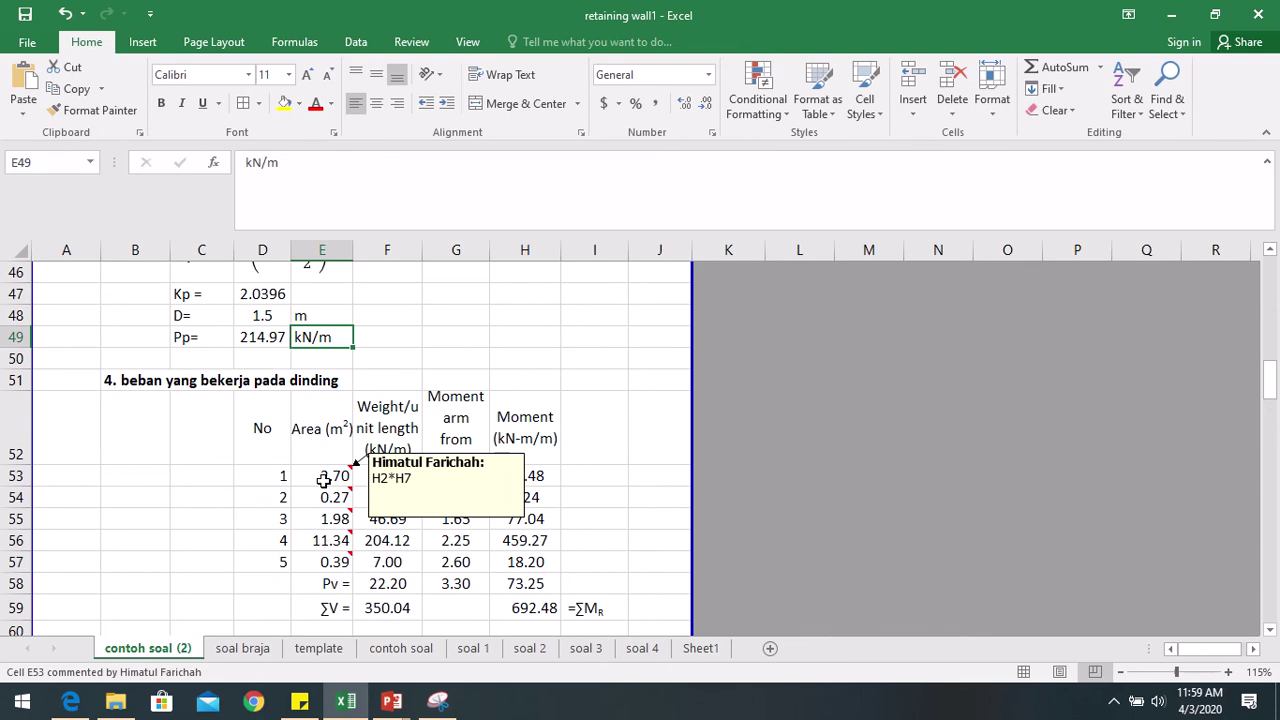
mouse_move(324, 502)
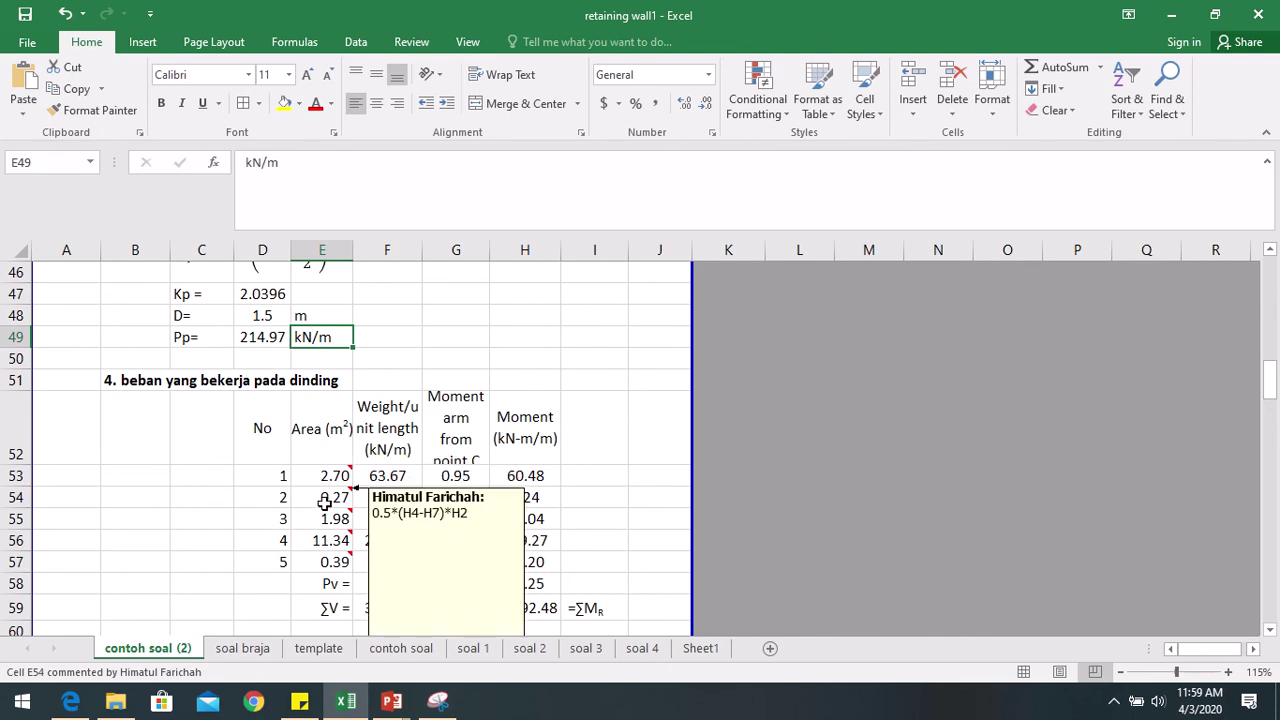
mouse_move(325, 525)
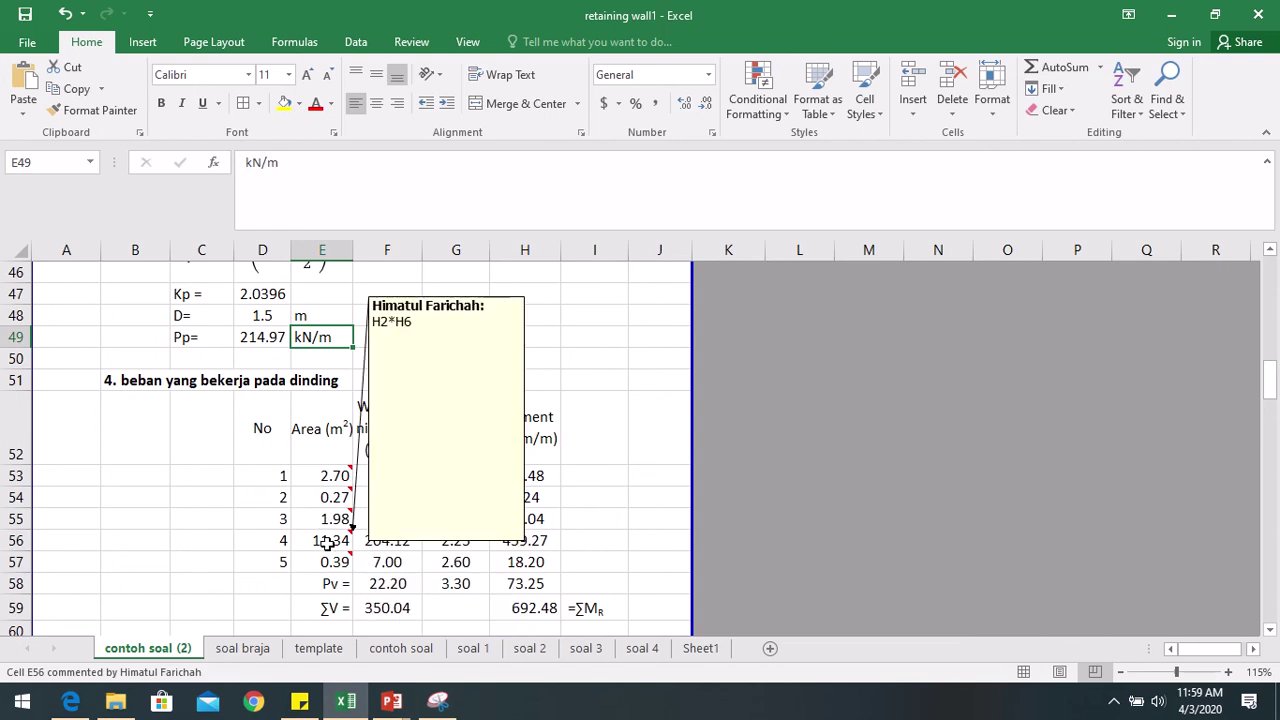
mouse_move(325, 564)
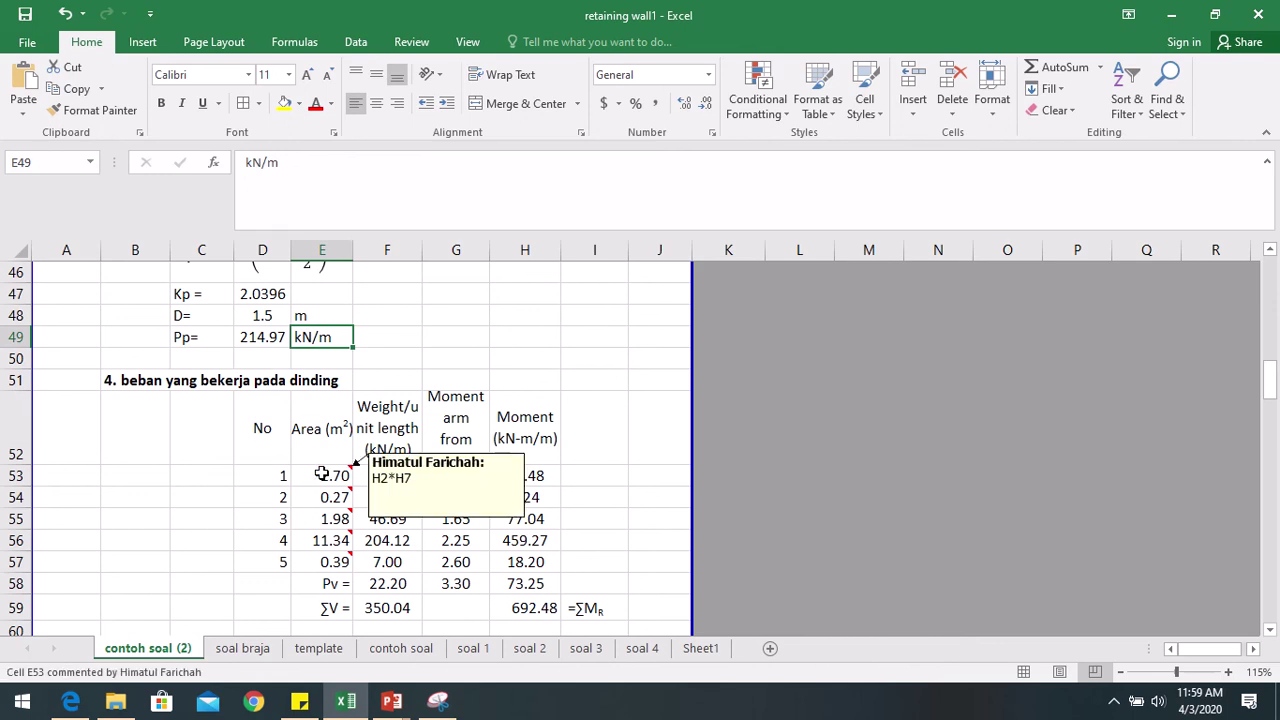
- Review the weight, moment arm and moment columns of the load table, checking them against the preliminary design dimensions
scroll(322, 474, down, 1)
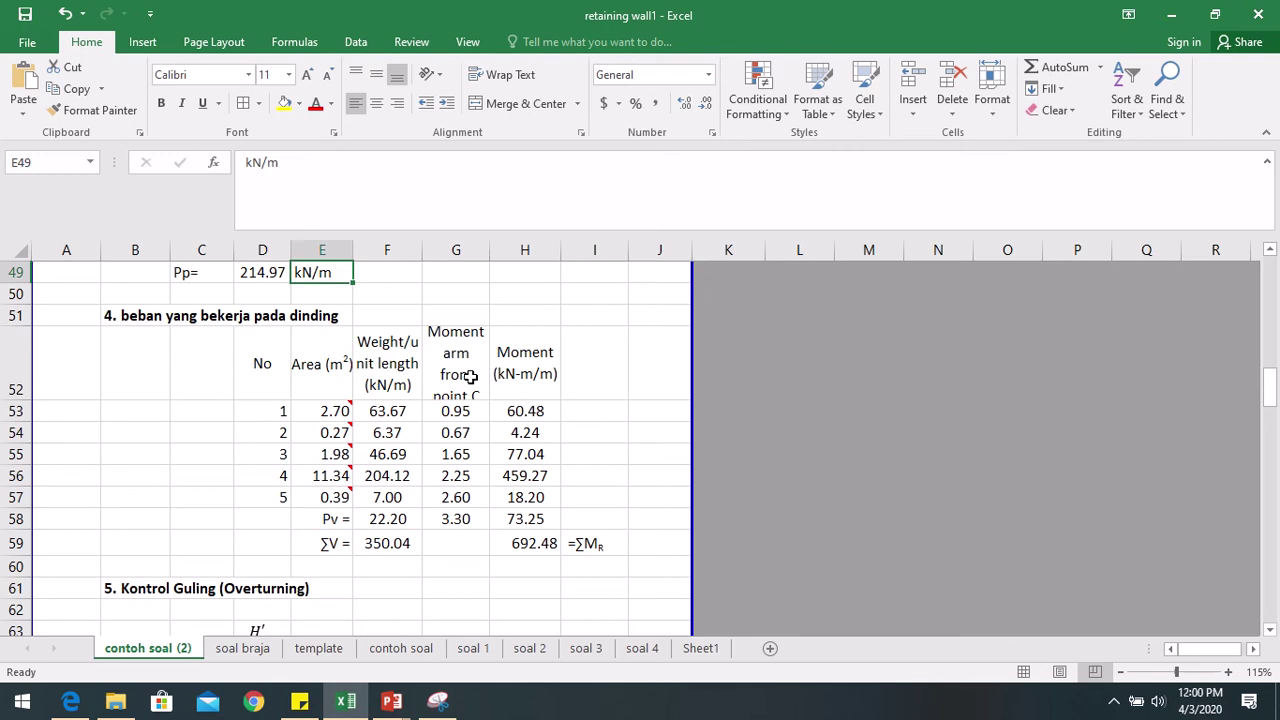
scroll(470, 376, up, 13)
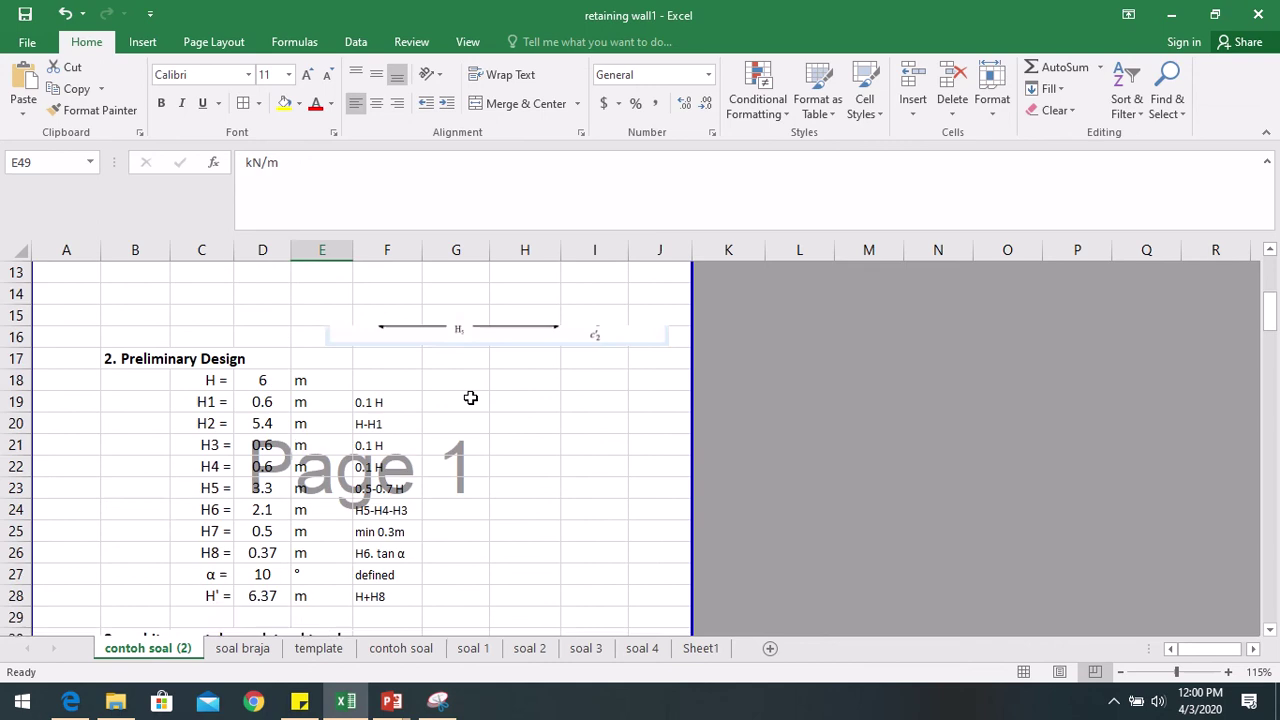
scroll(440, 470, down, 13)
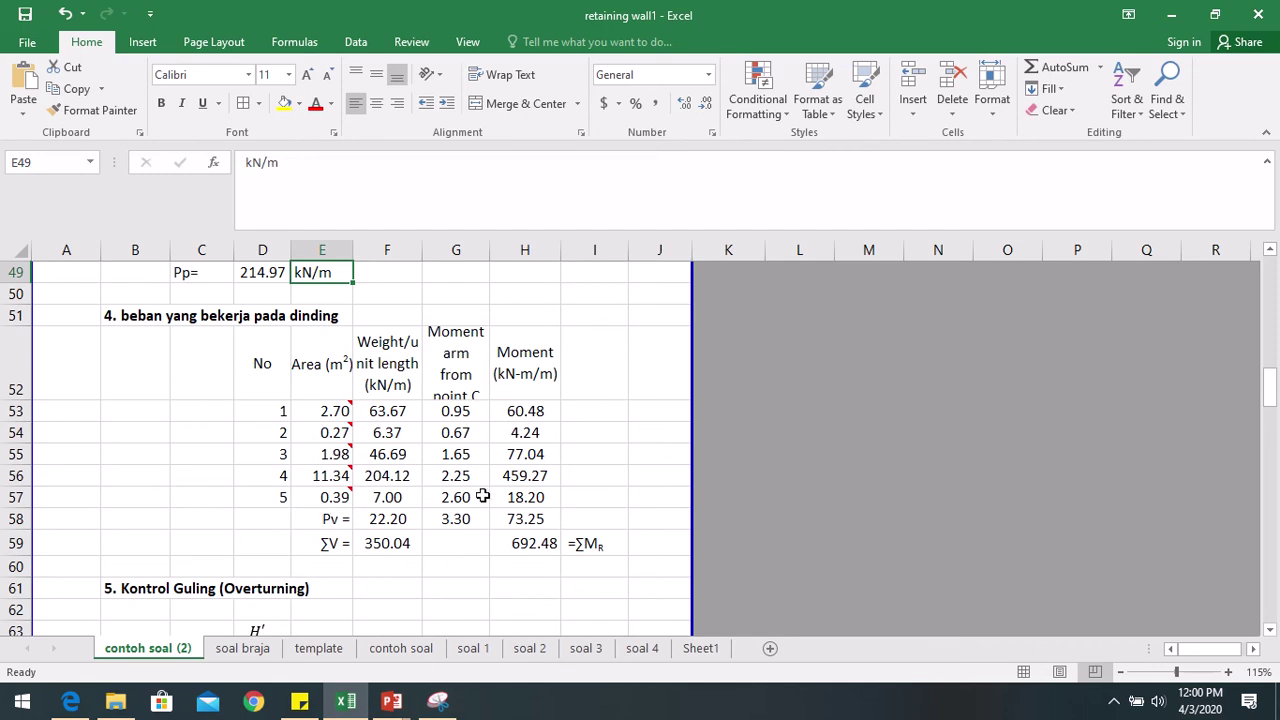
scroll(546, 486, down, 1)
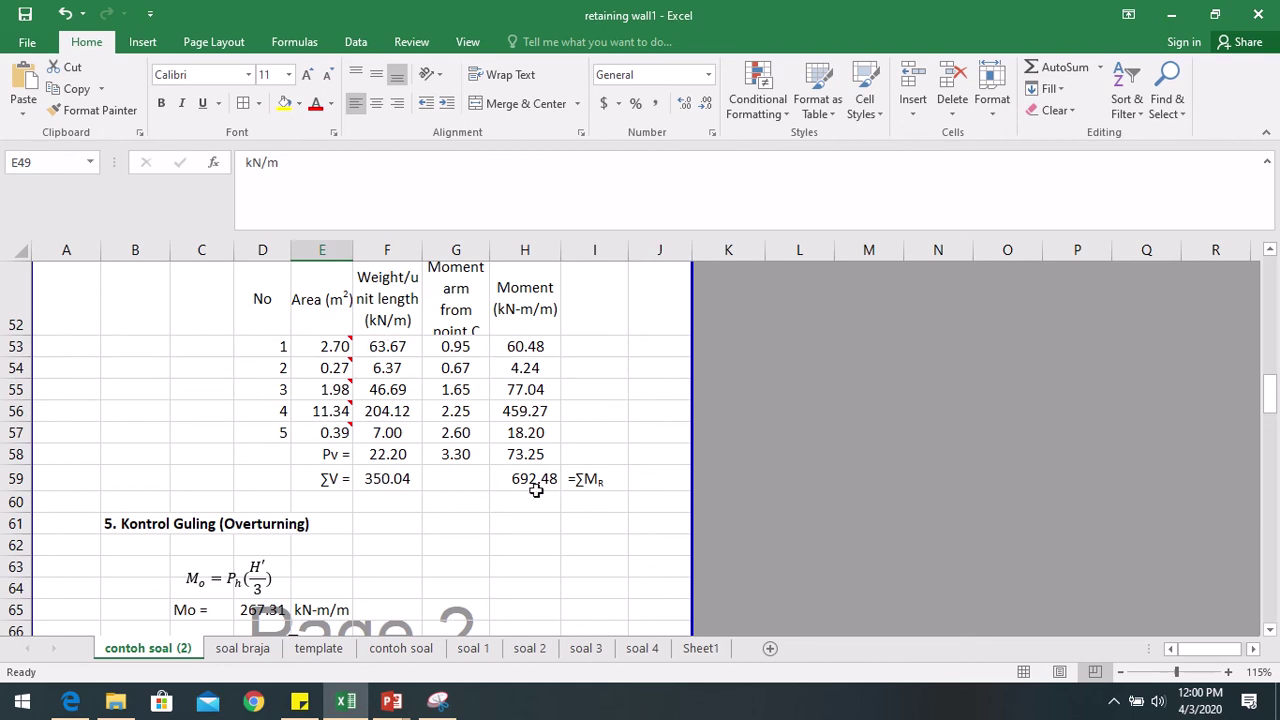
- Examine the overturning check, tracing ΣMR to the sum in H59 and Mo to Ph and H' in the earlier sections
scroll(459, 497, down, 2)
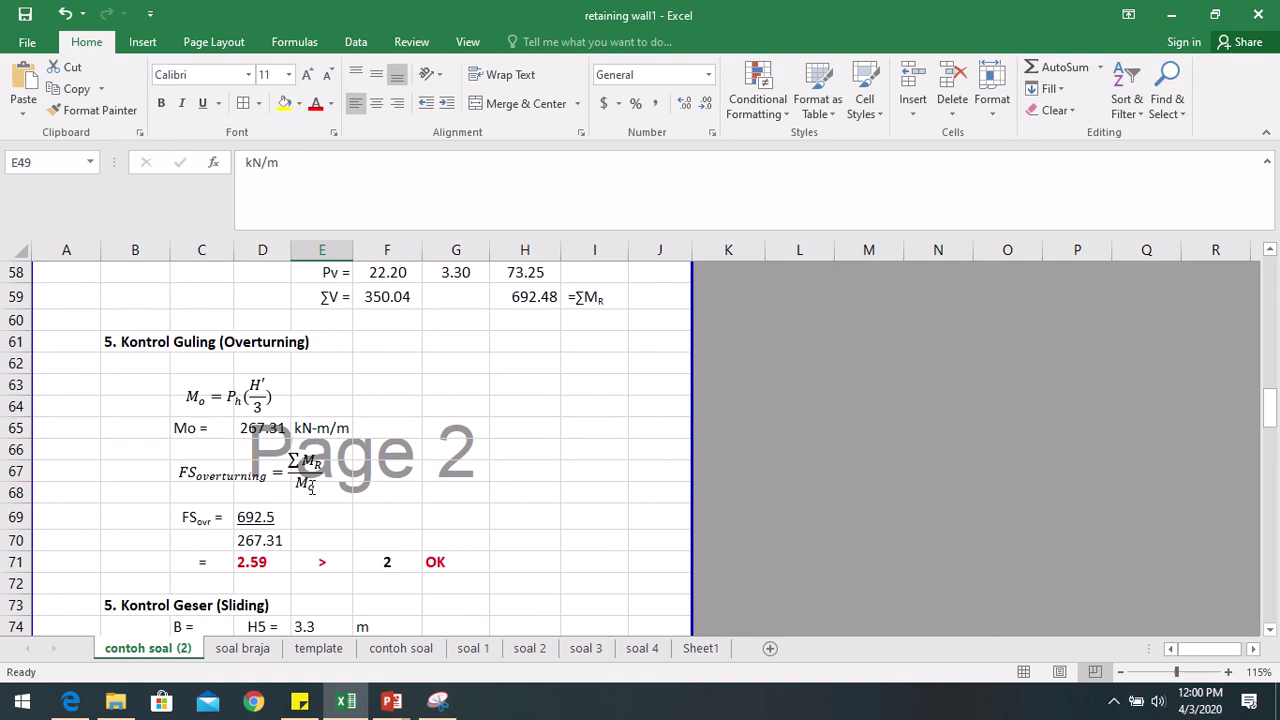
scroll(311, 487, up, 1)
click(522, 364)
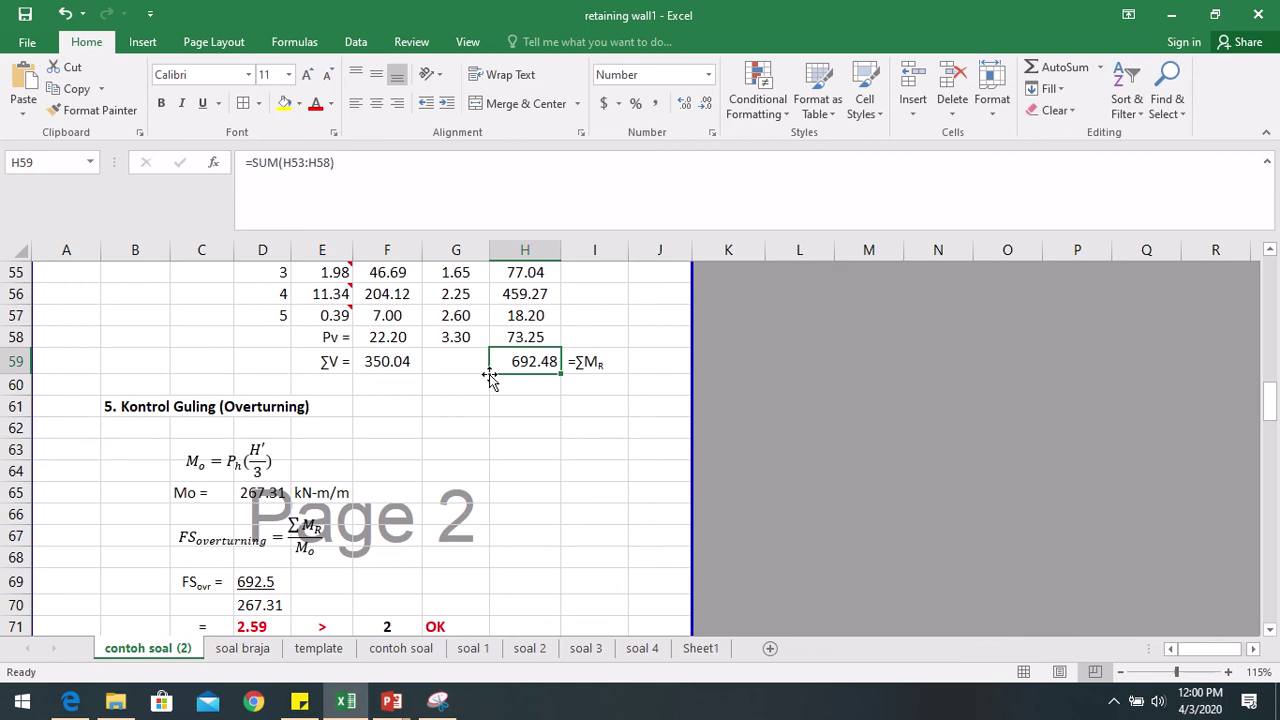
scroll(490, 376, down, 1)
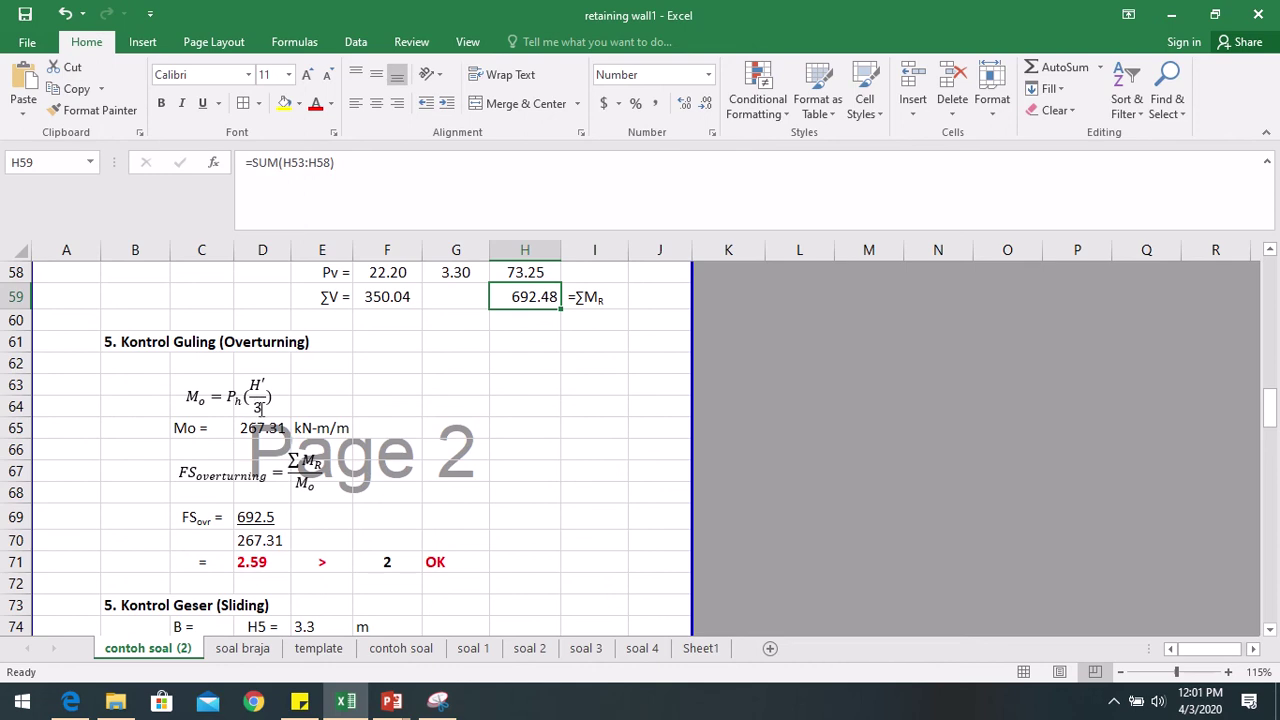
click(416, 410)
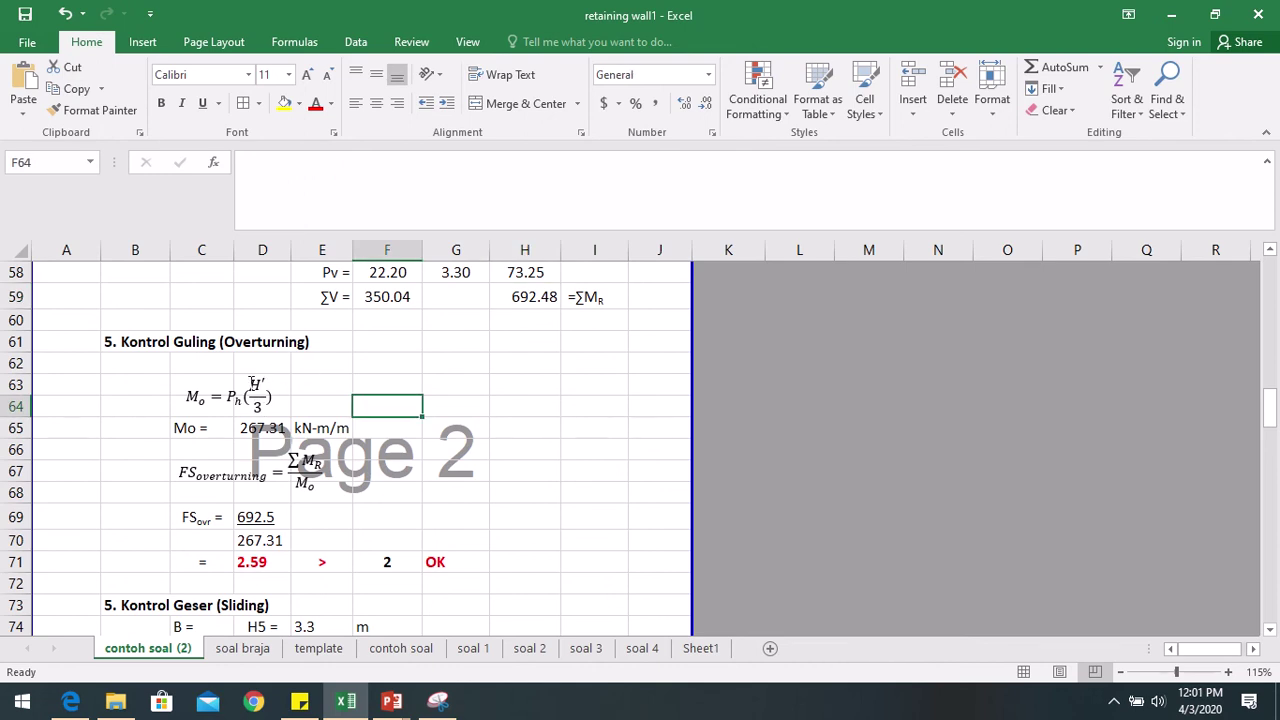
scroll(254, 384, up, 11)
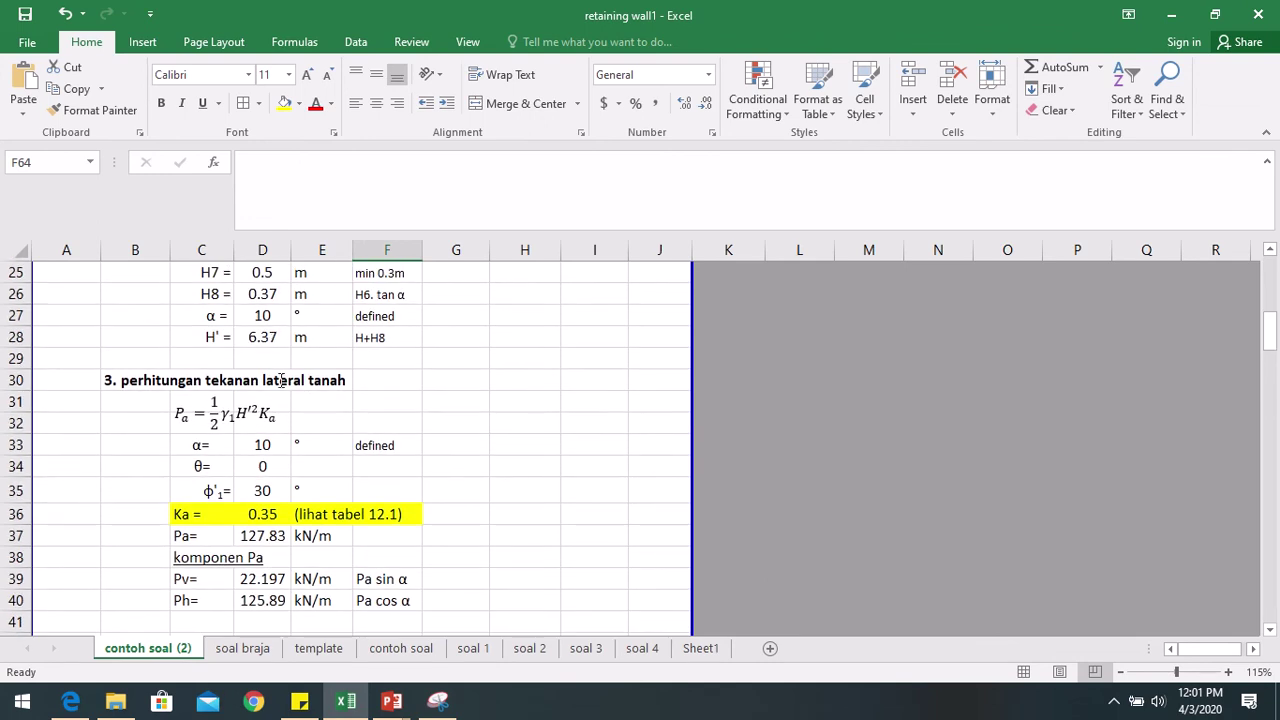
scroll(280, 390, down, 11)
scroll(281, 399, down, 1)
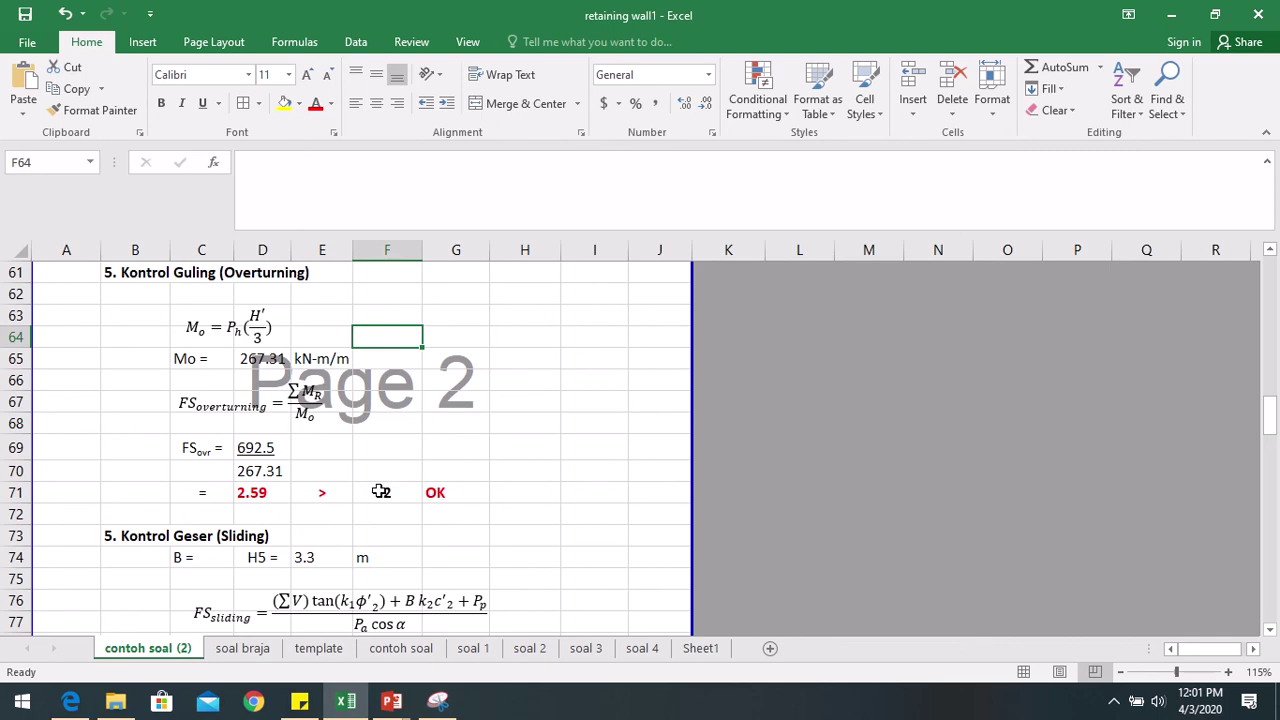
- Examine the sliding check, covering the FS sliding formulas, the k1=k2 factor in D82 and the comparison formula in G84
scroll(402, 492, down, 1)
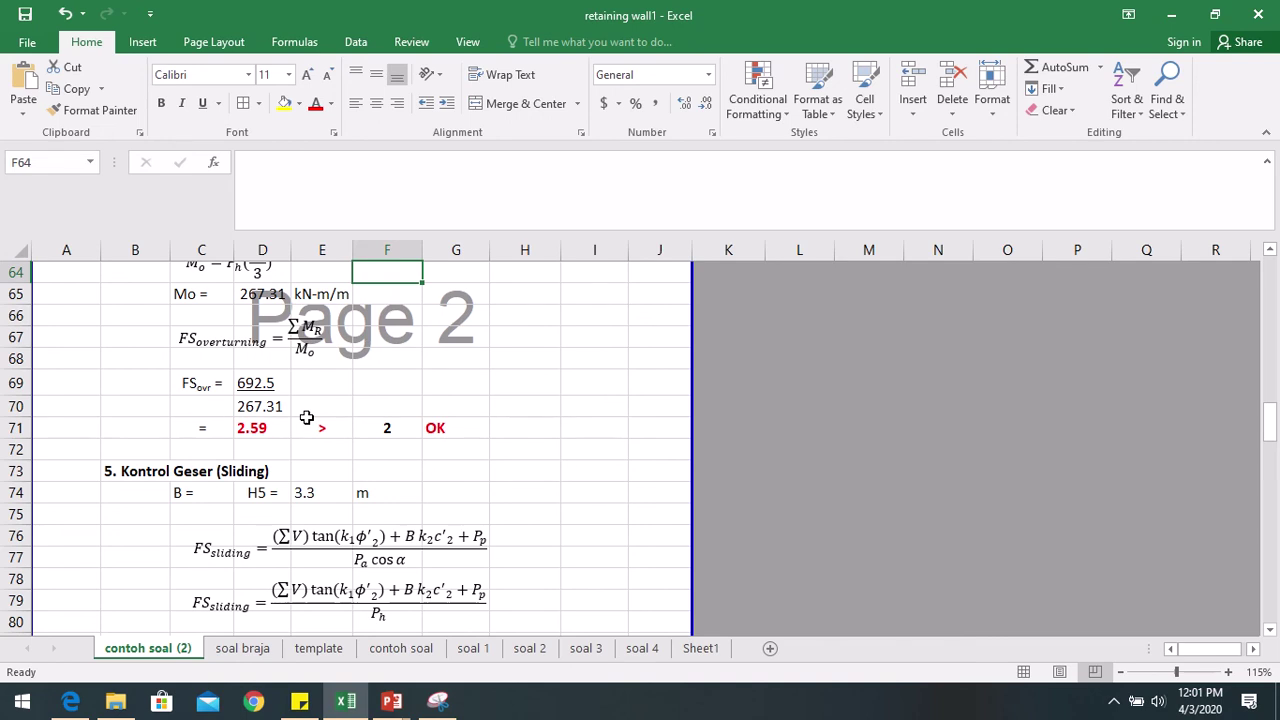
scroll(306, 417, down, 1)
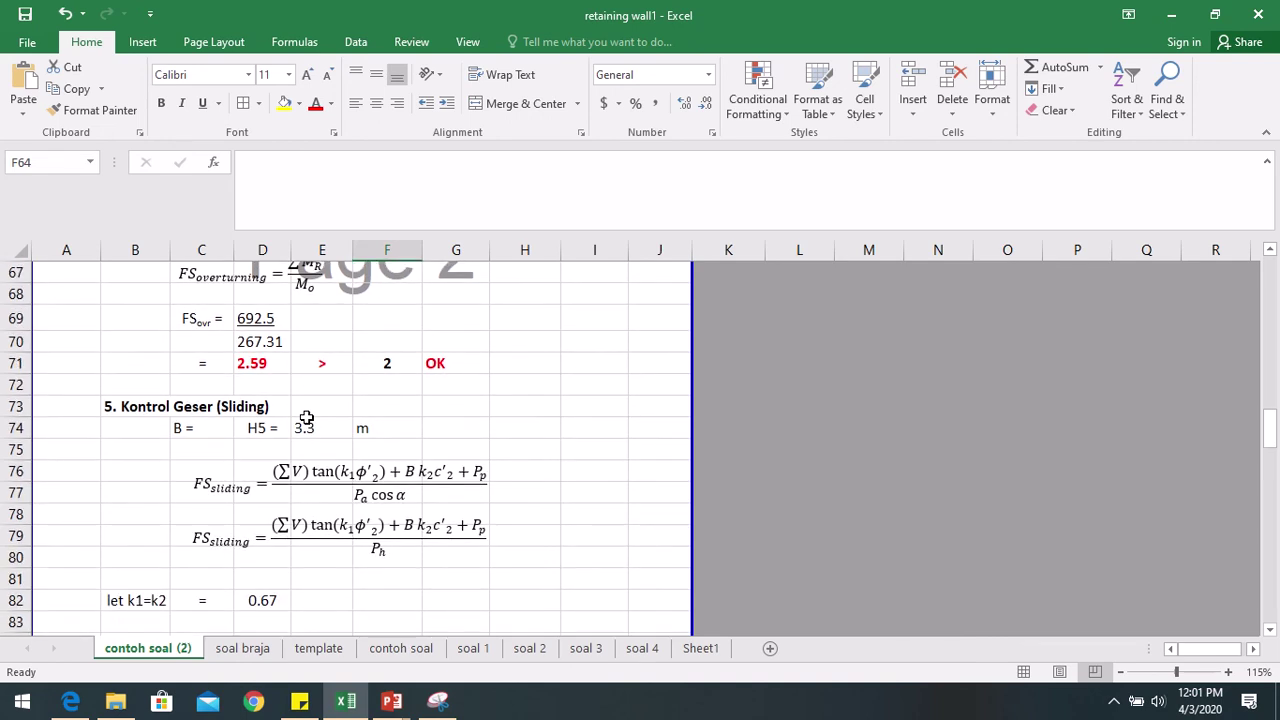
scroll(306, 417, down, 1)
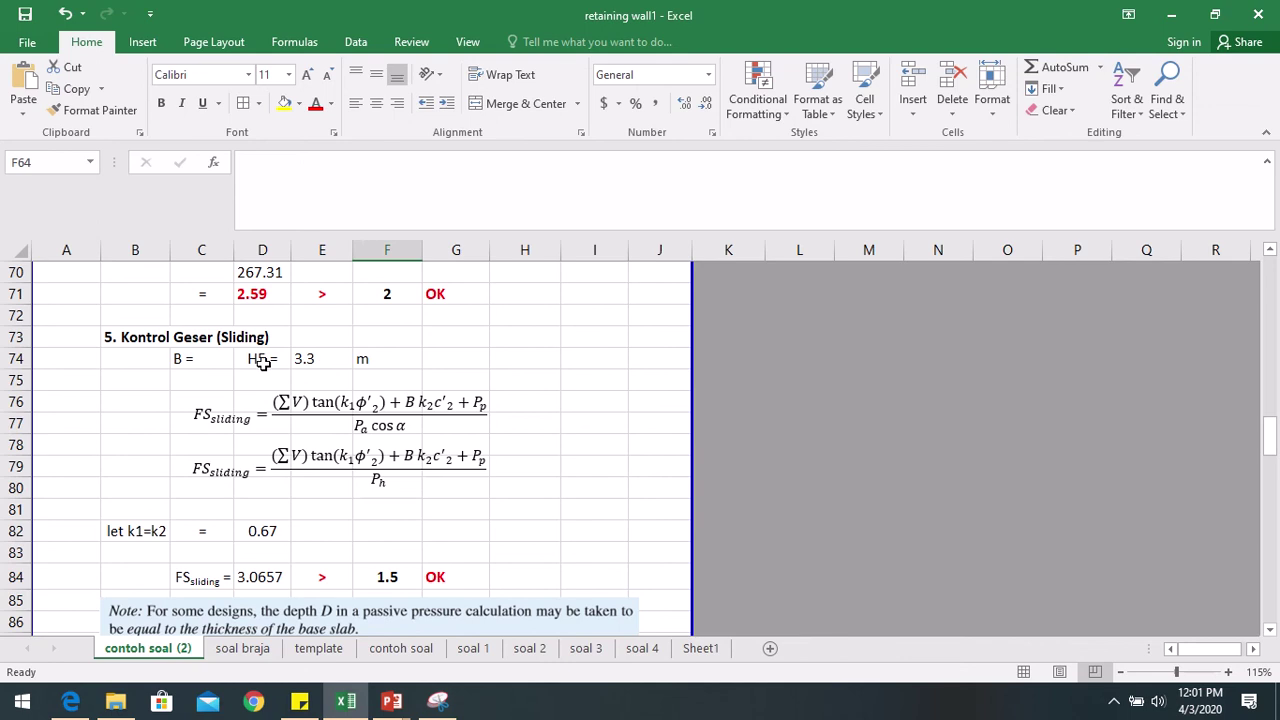
scroll(262, 362, down, 1)
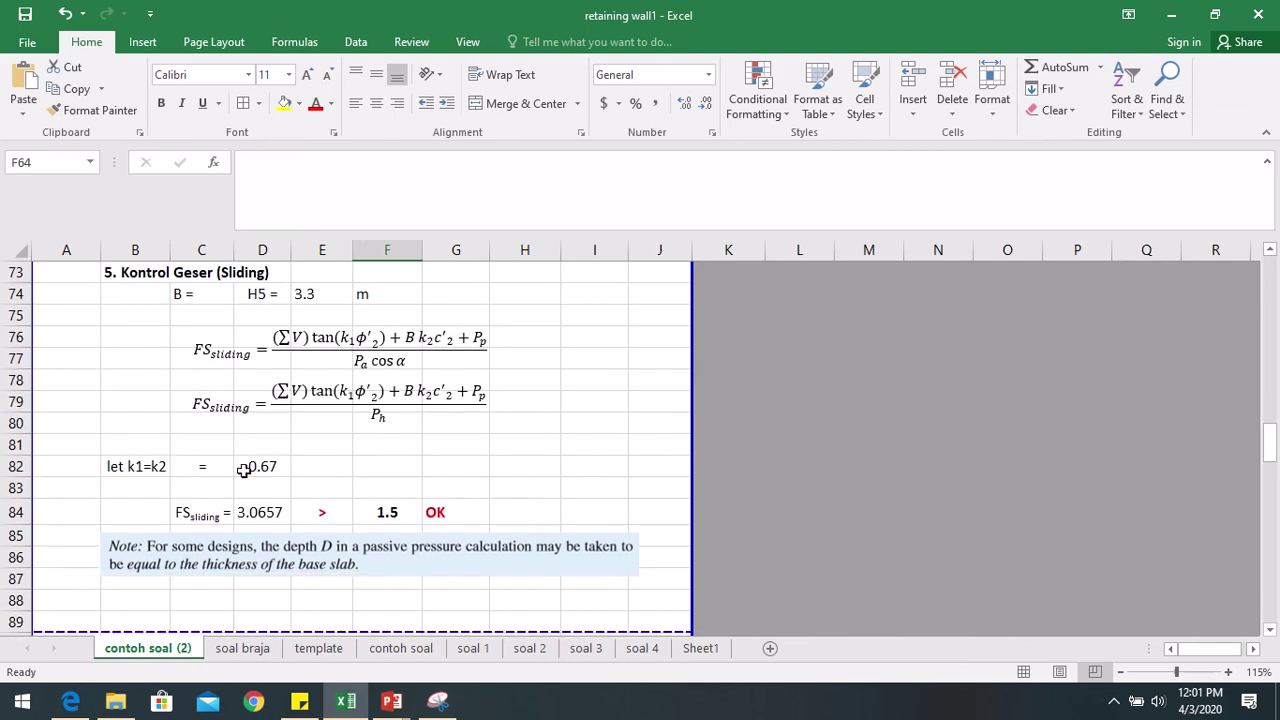
click(254, 467)
click(318, 466)
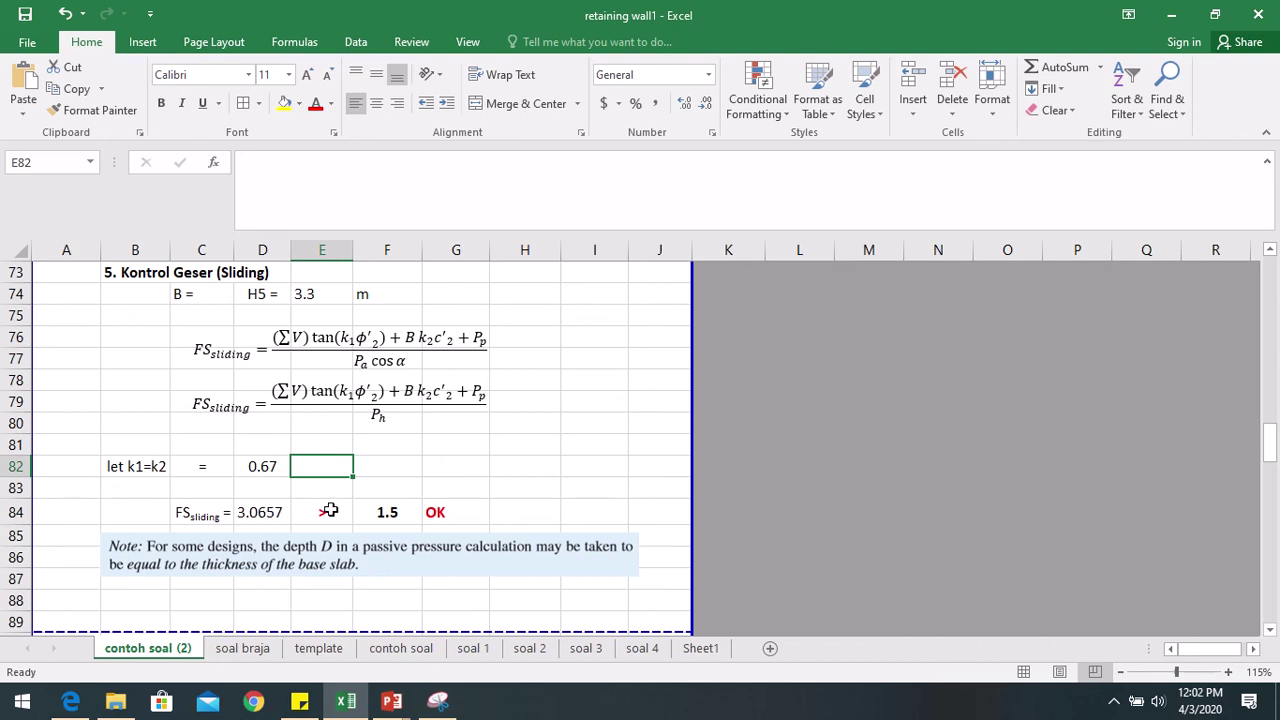
click(396, 512)
click(482, 512)
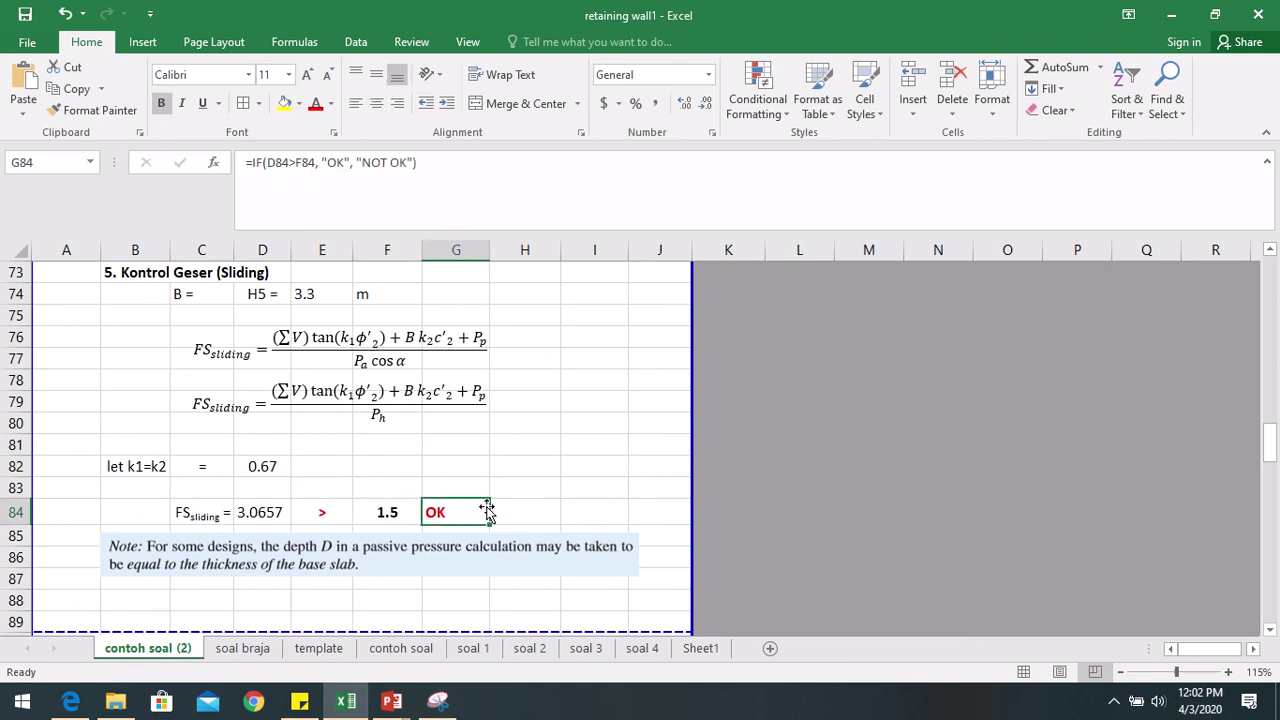
- Review the base width B and the eccentricity formula in the bearing capacity check section
scroll(506, 488, down, 4)
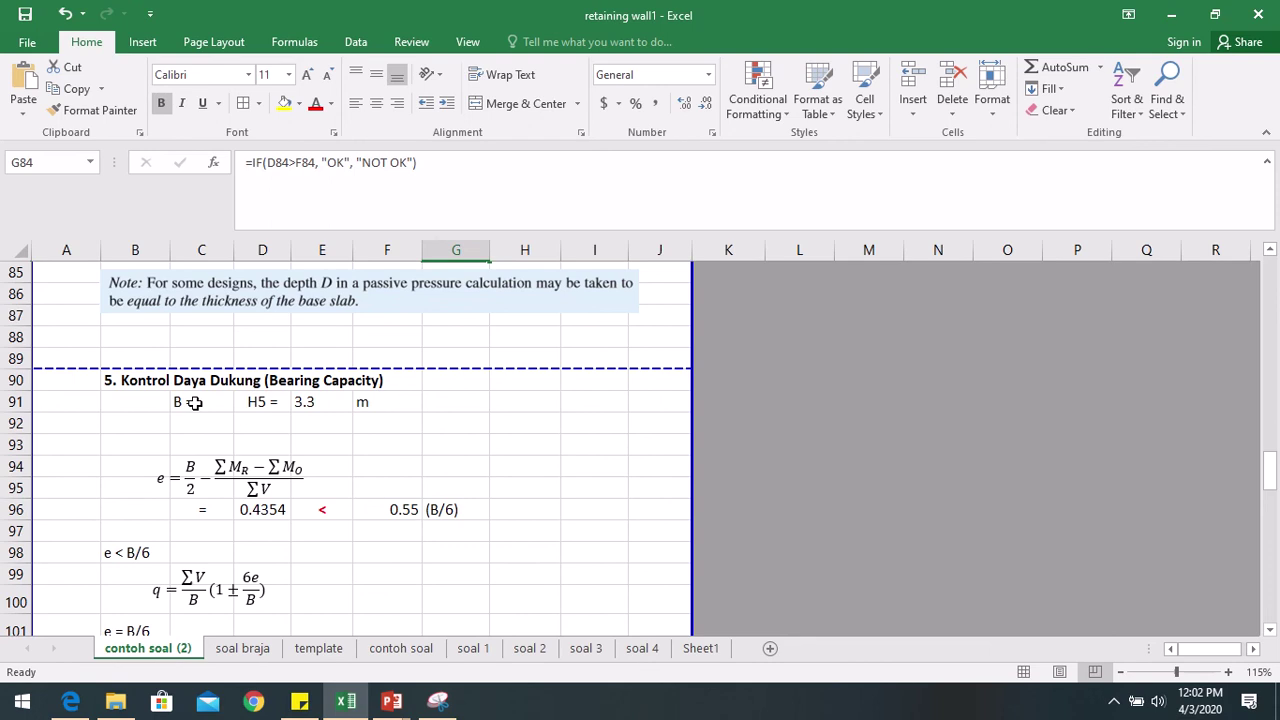
click(405, 402)
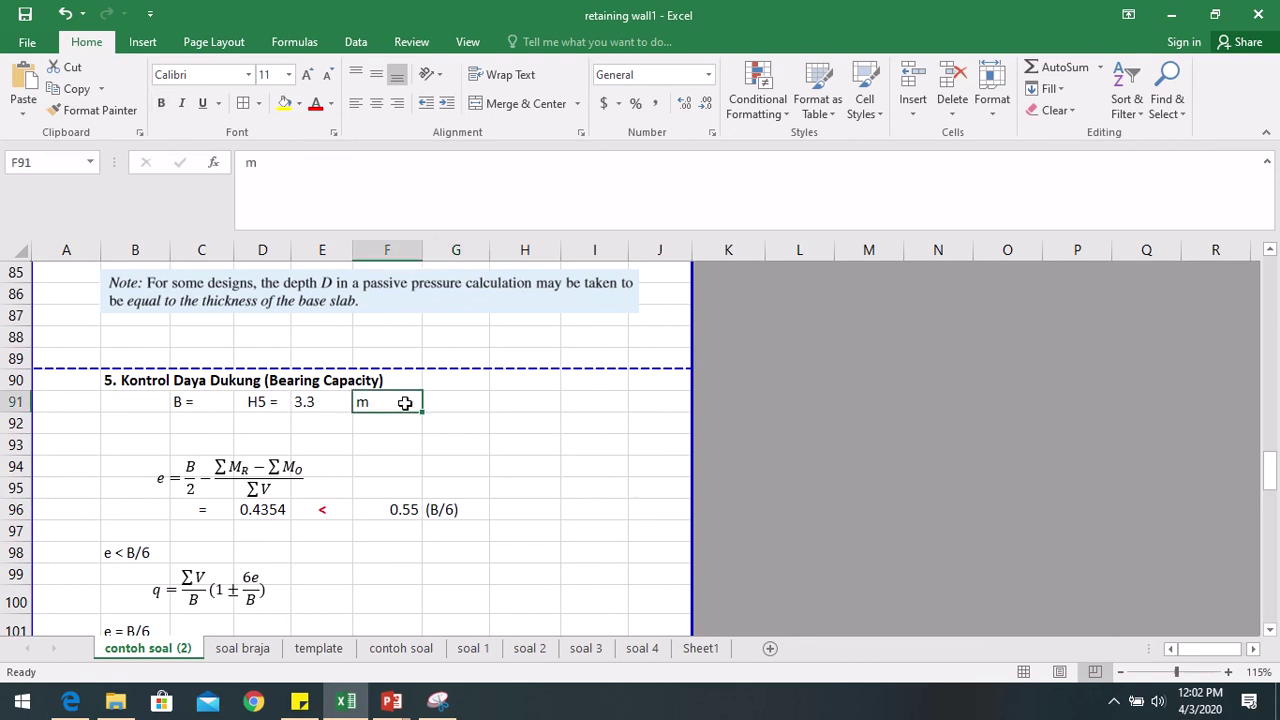
click(448, 399)
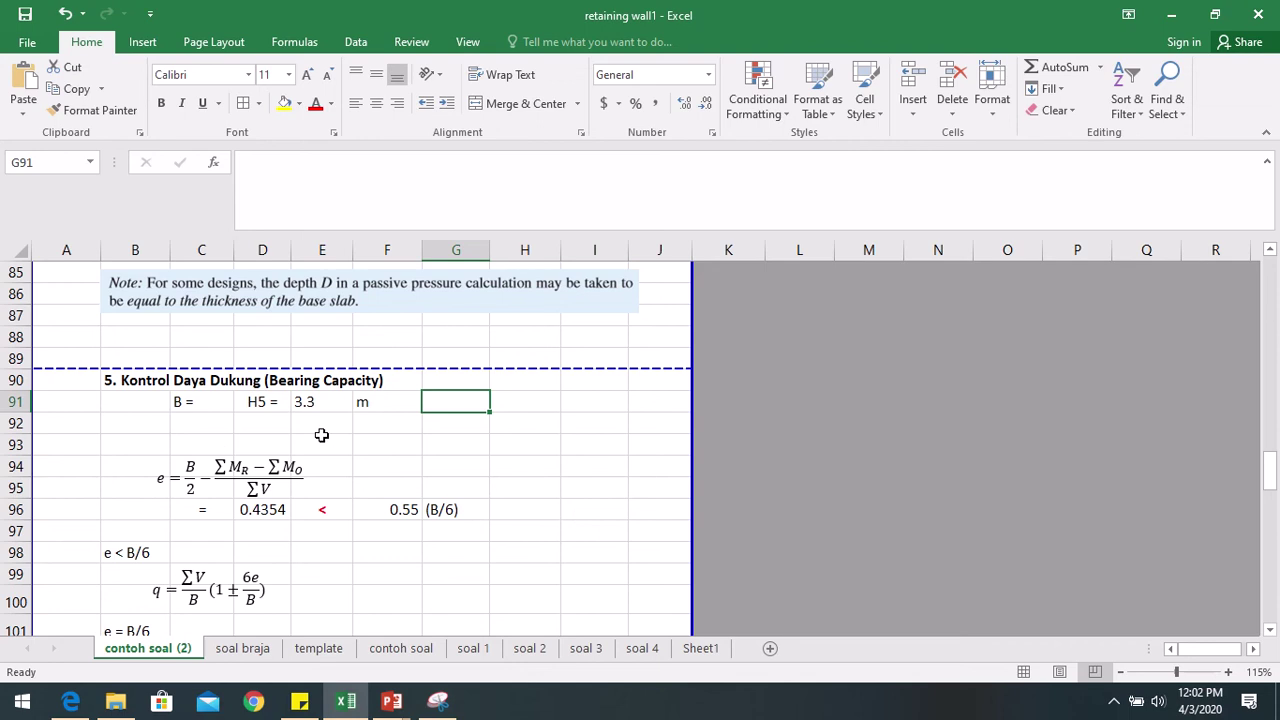
- Switch to the Eccentrically loading presentation in PowerPoint and review the eccentricity cases and pressure equations on slides 7 and 8
click(398, 702)
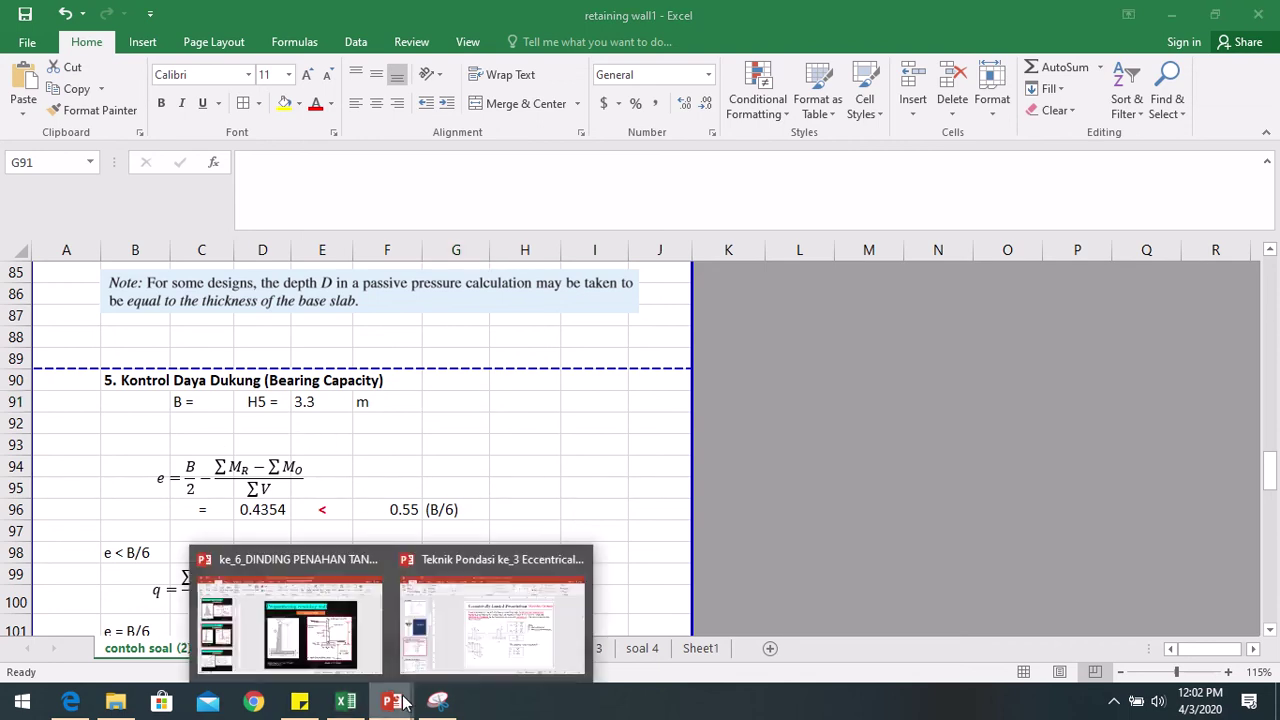
click(463, 646)
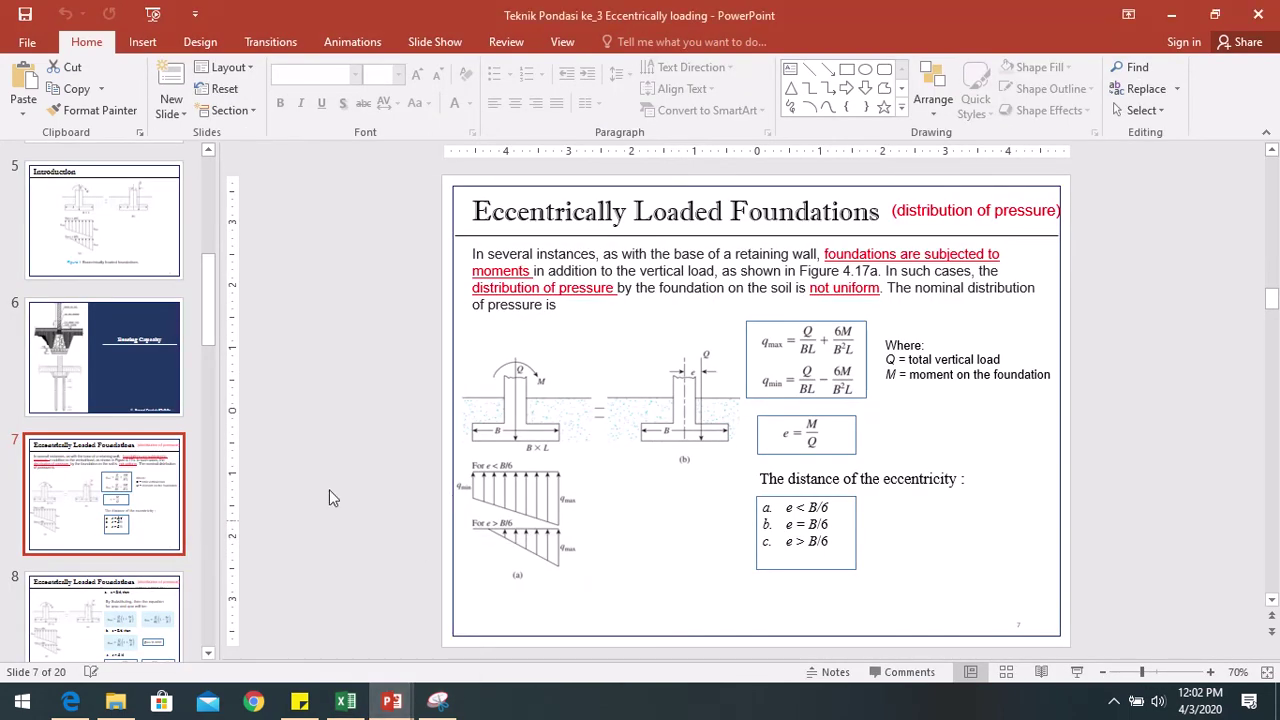
click(130, 392)
click(141, 462)
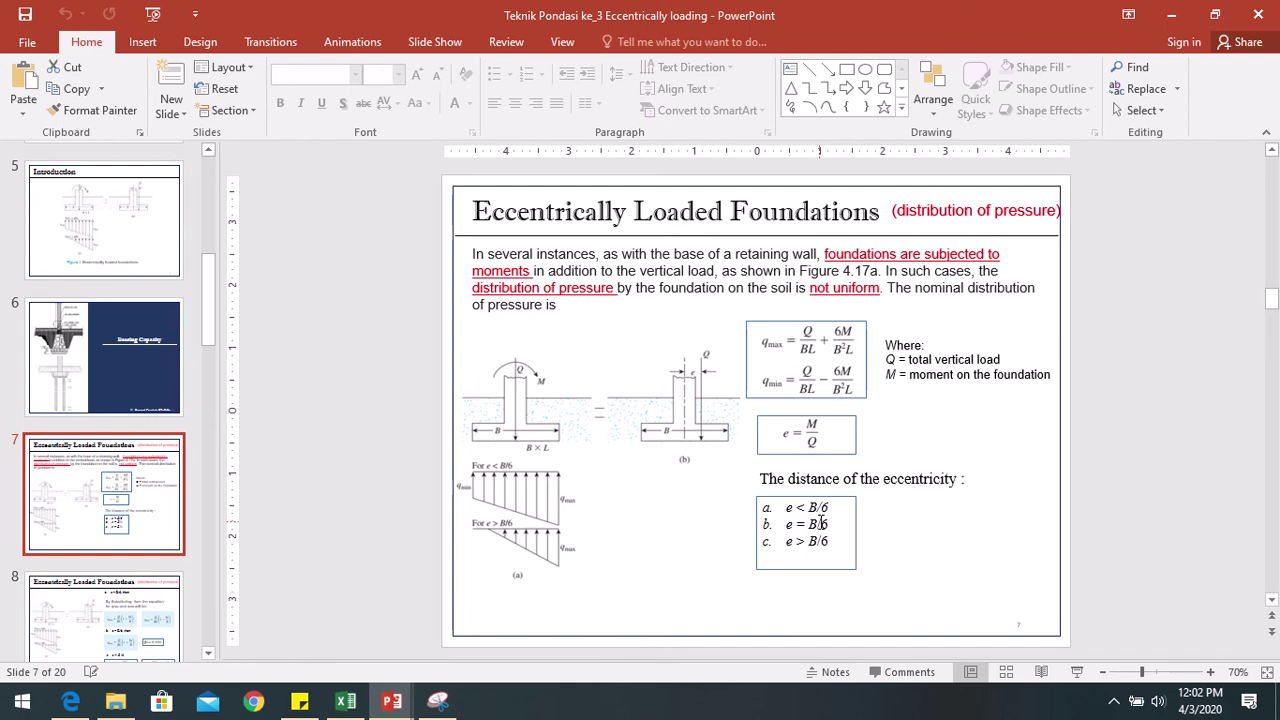
click(71, 610)
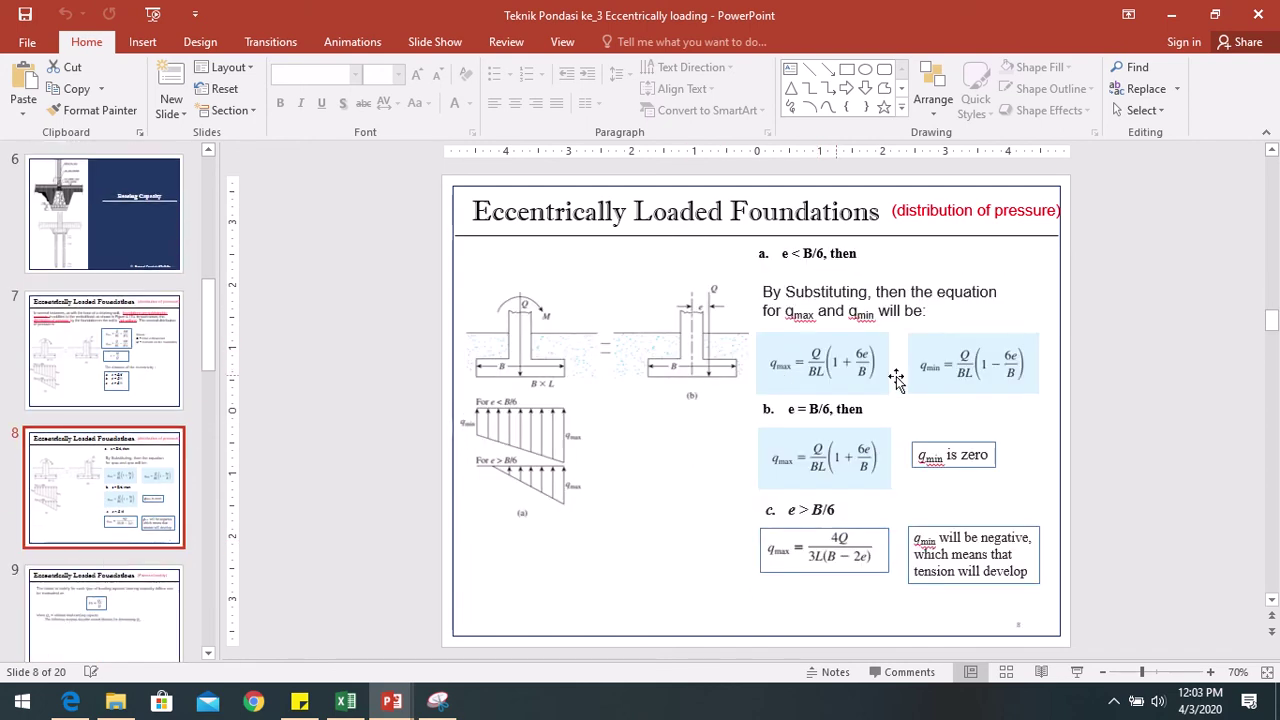
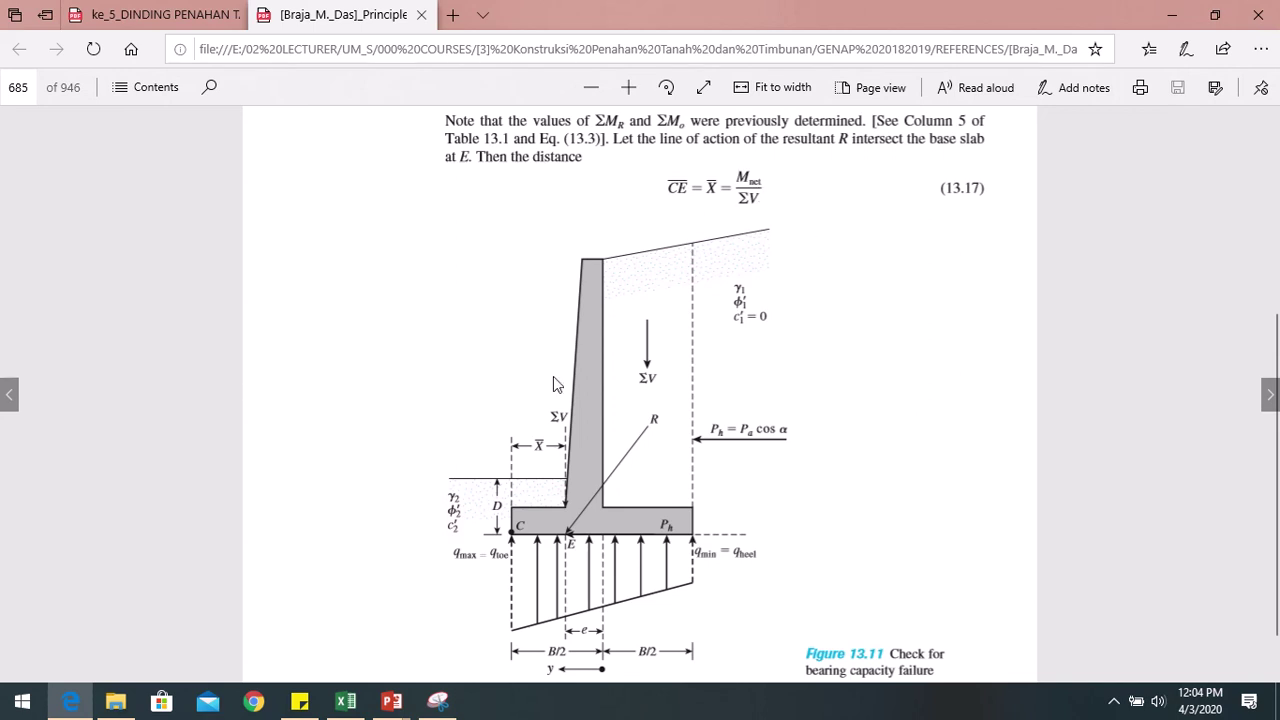
- Compare the worksheet's eccentricity formula in Excel with Figure 13.11 of the Braja M. Das PDF in Edge, ending in the worksheet
click(345, 701)
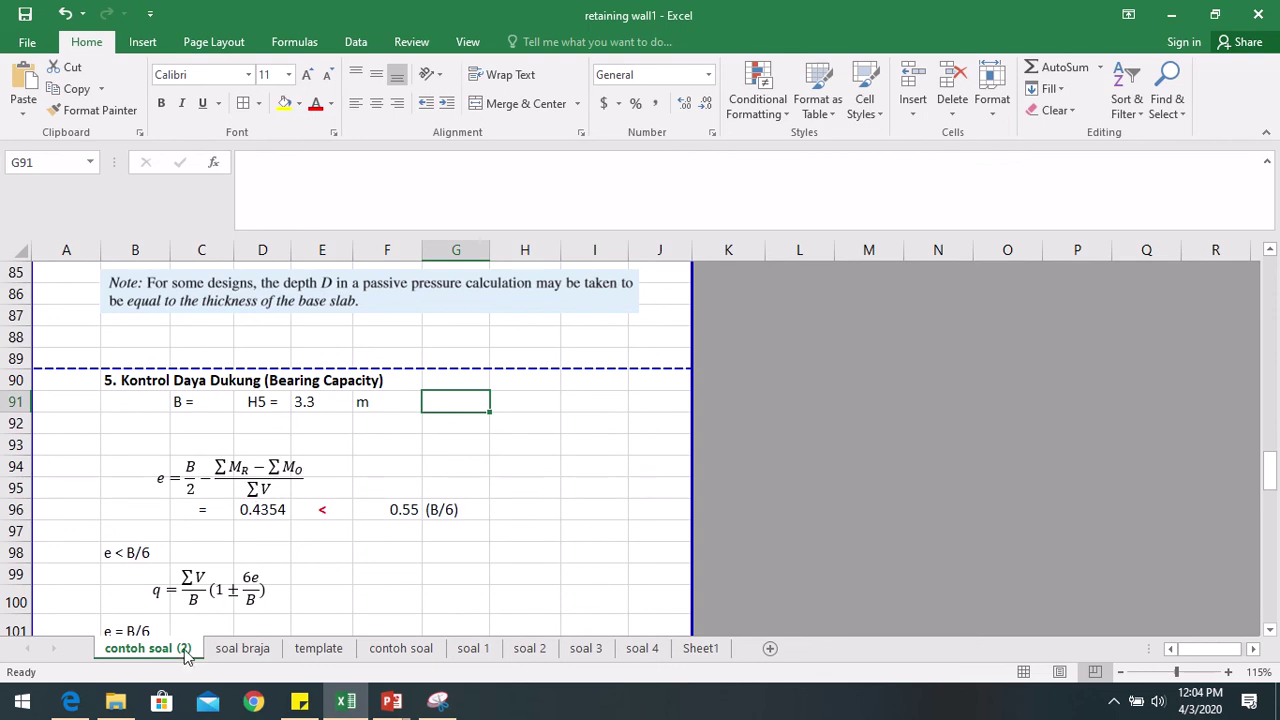
click(80, 700)
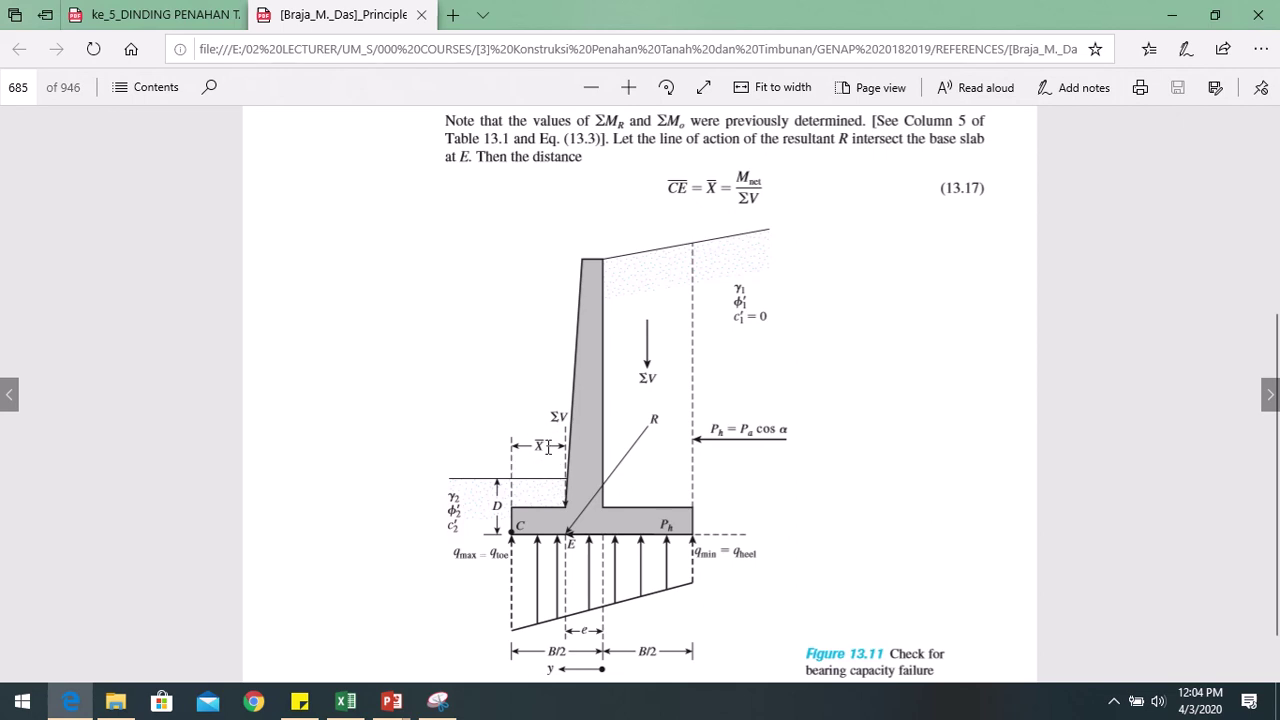
mouse_move(349, 710)
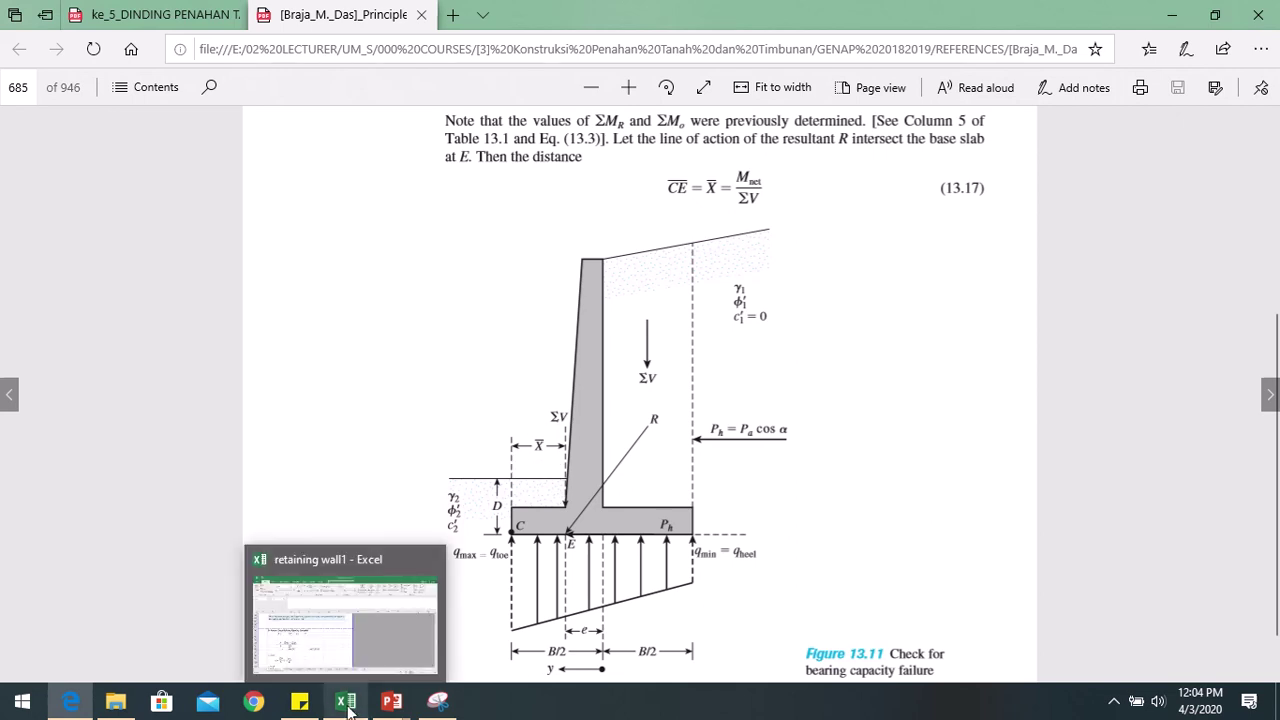
click(329, 635)
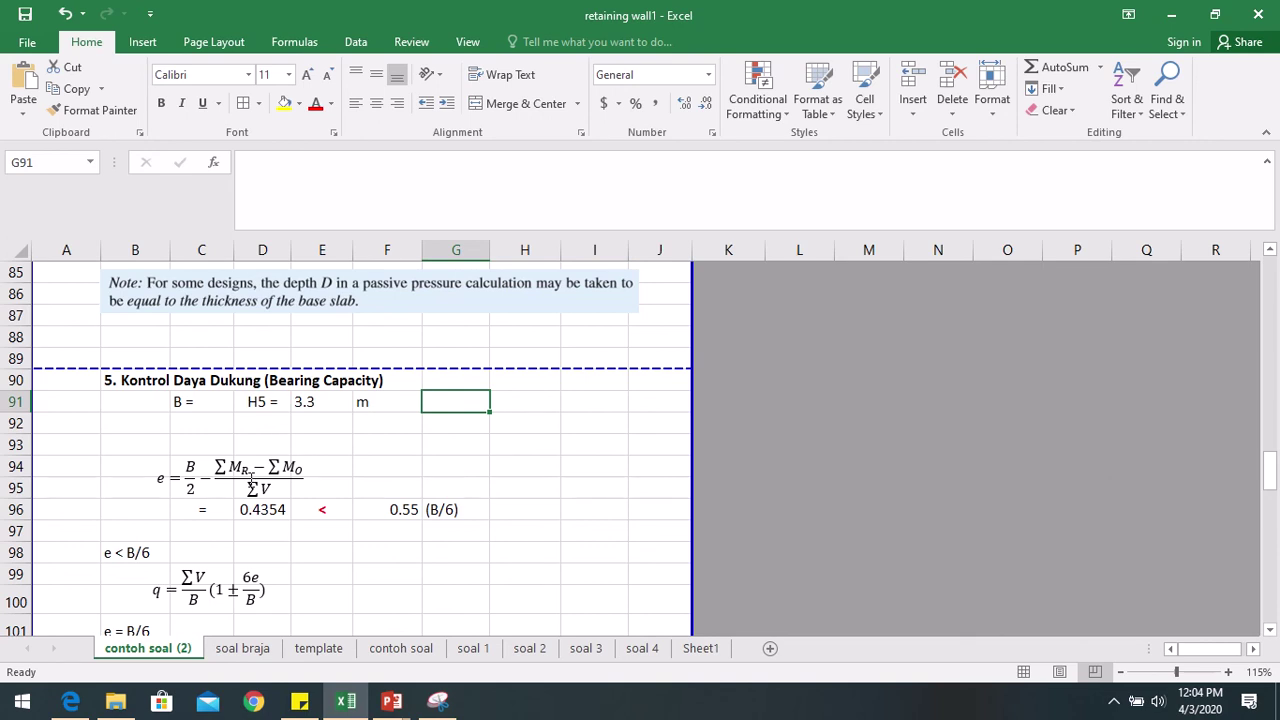
- Examine the q formulas for the three eccentricity cases and the resulting toe and heel pressures
click(252, 530)
scroll(336, 537, down, 2)
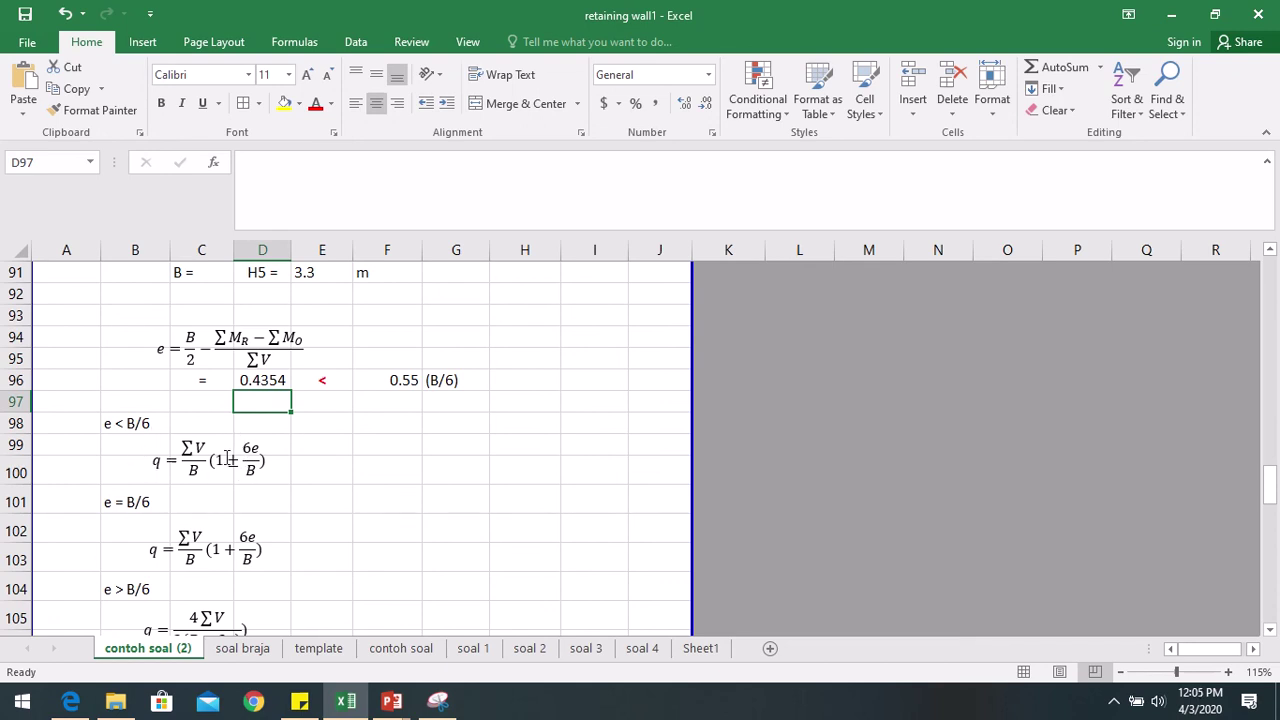
scroll(228, 458, down, 6)
scroll(251, 454, up, 2)
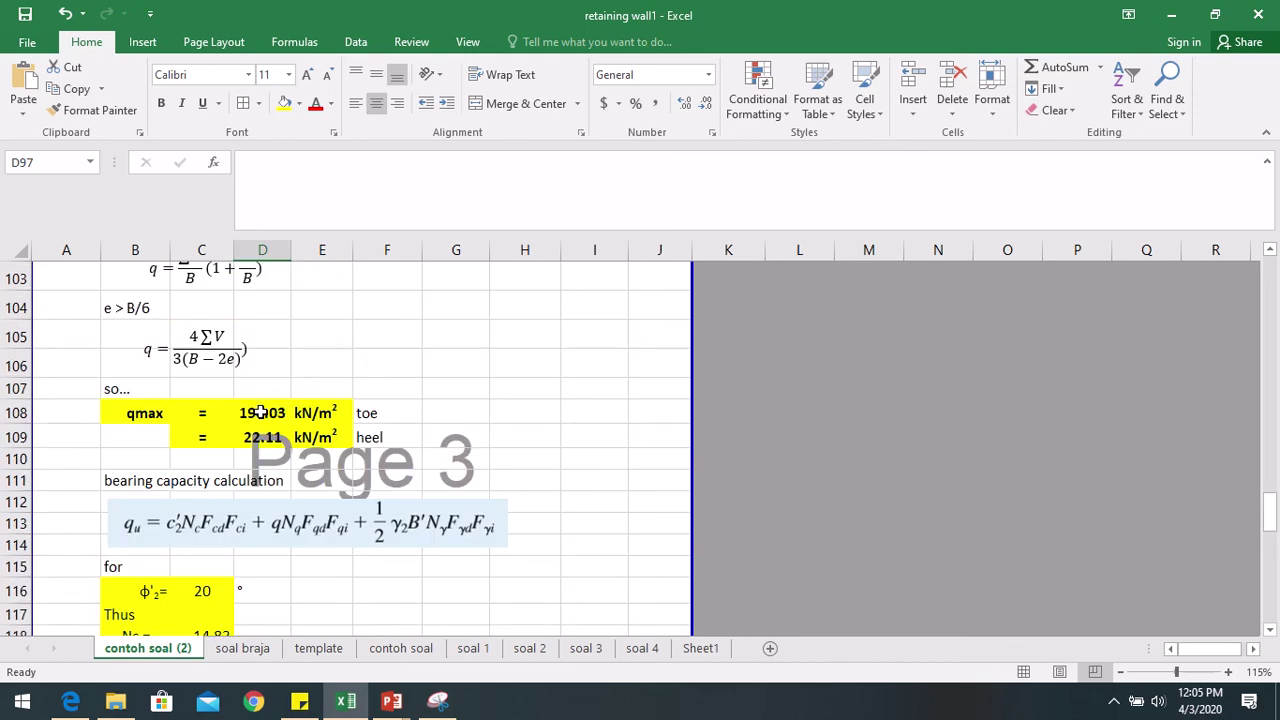
- Inspect the toe and heel pressure formulas in D108 and D109 against the q equations for the eccentricity cases
click(260, 411)
click(268, 436)
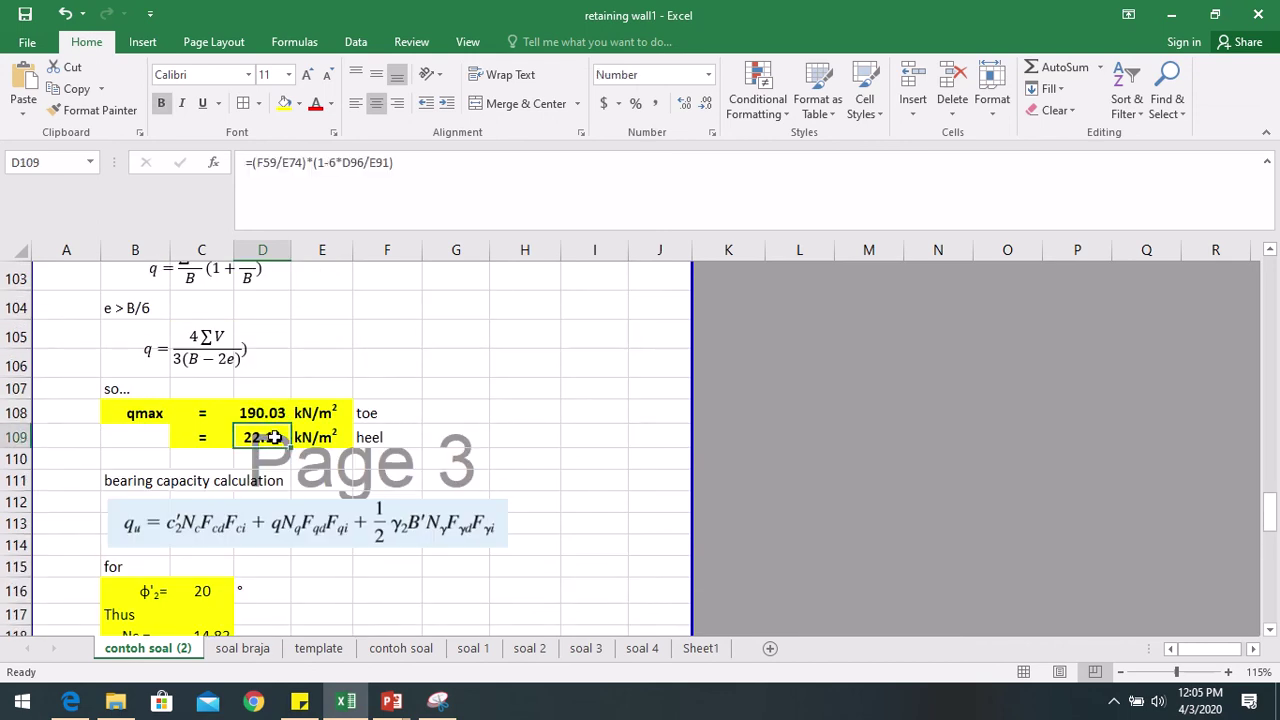
scroll(272, 434, up, 2)
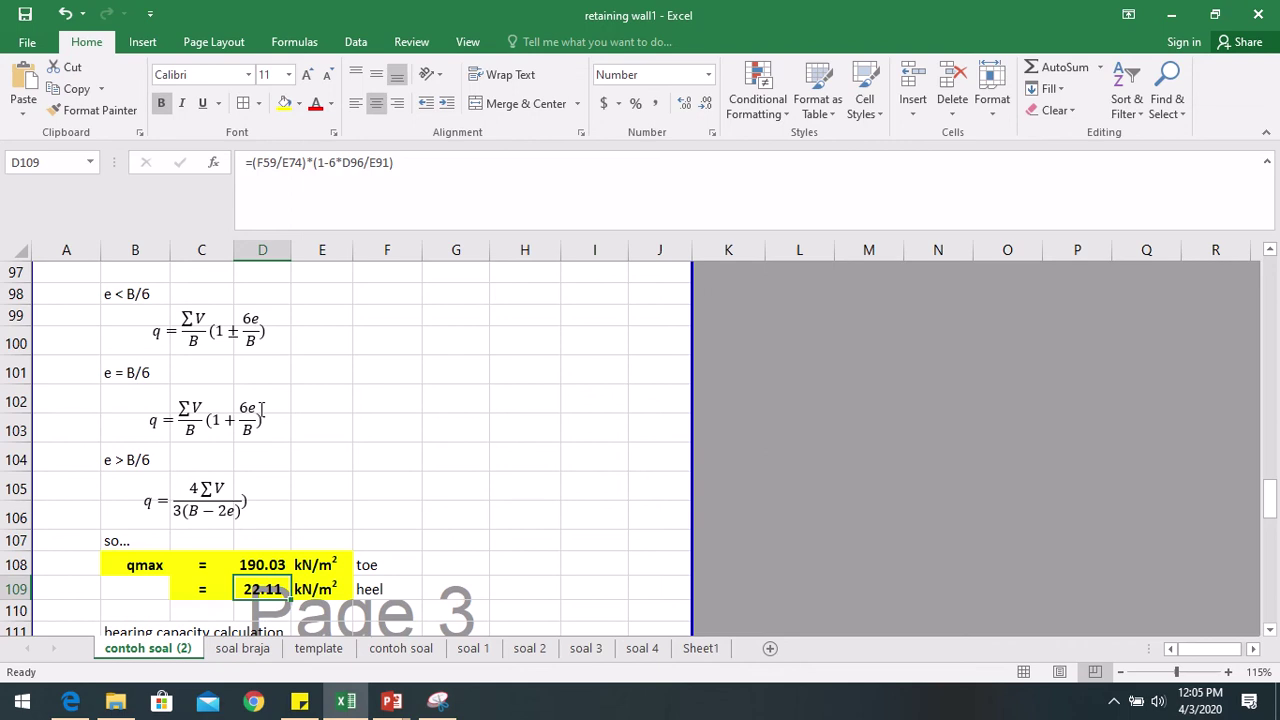
scroll(354, 471, down, 2)
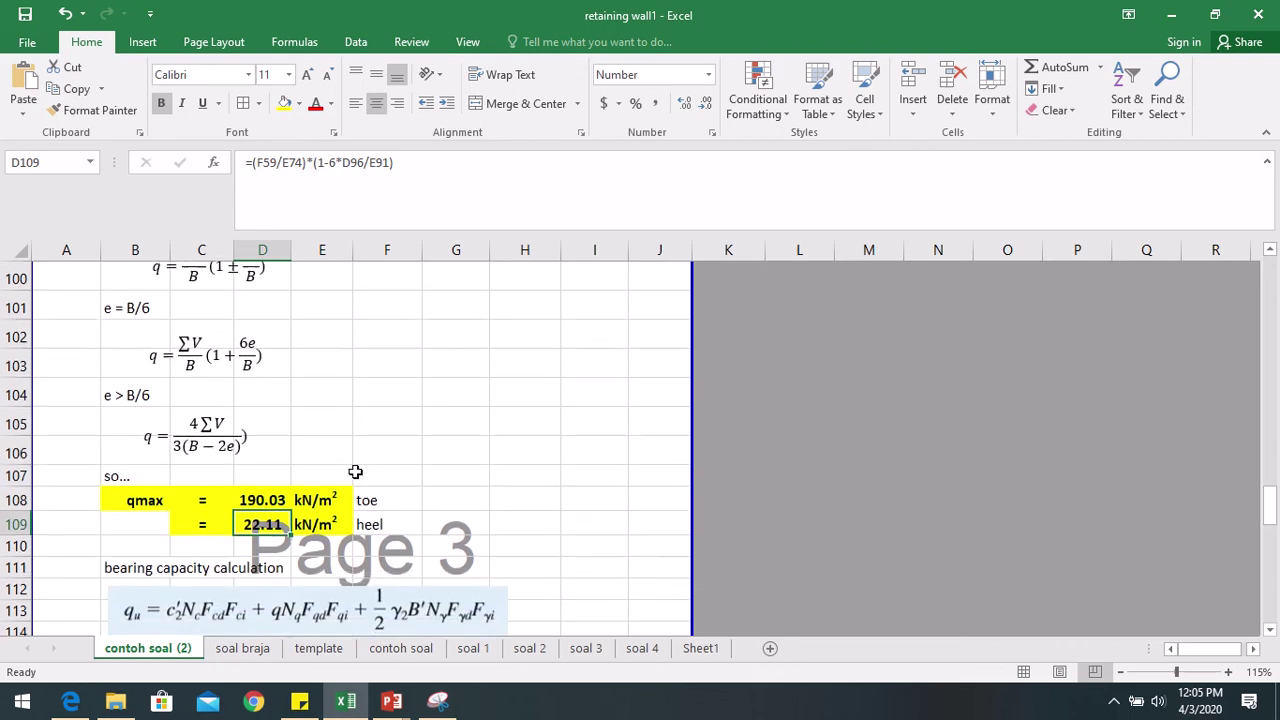
click(428, 448)
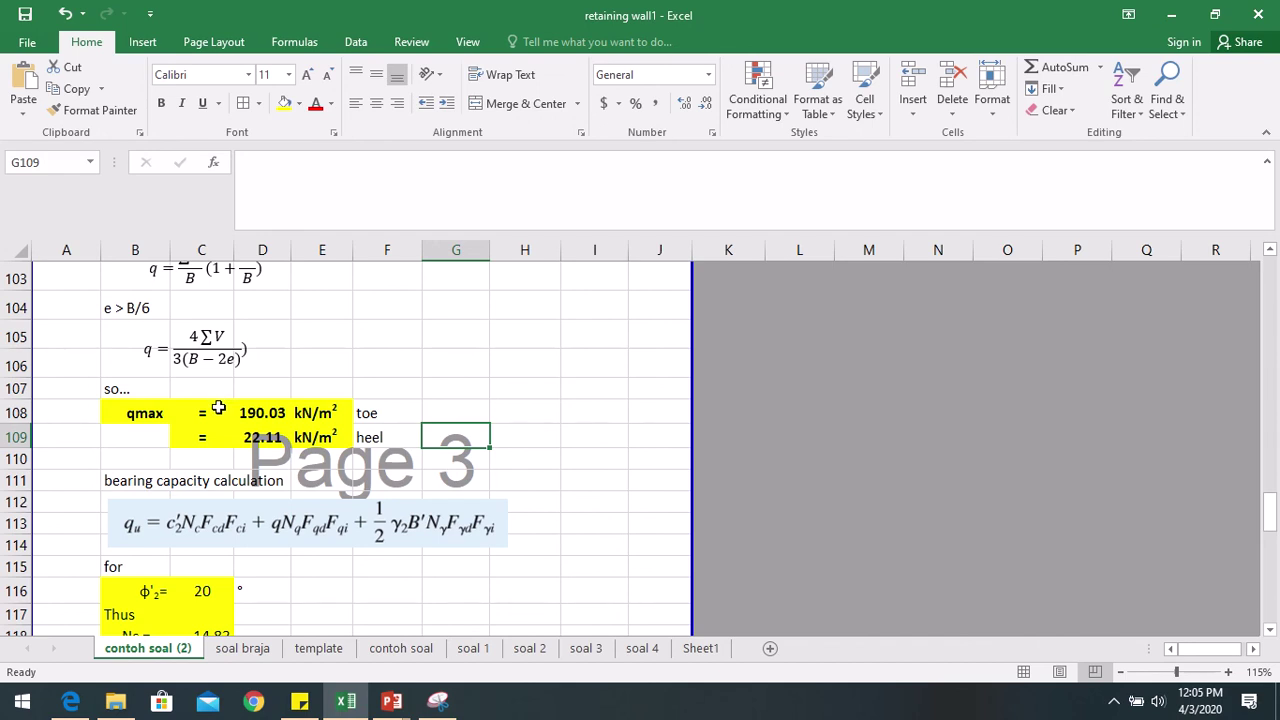
- Review the ultimate bearing capacity equation qu and the factors Nc, Nq and Nγ for the foundation soil's friction angle
scroll(218, 408, down, 1)
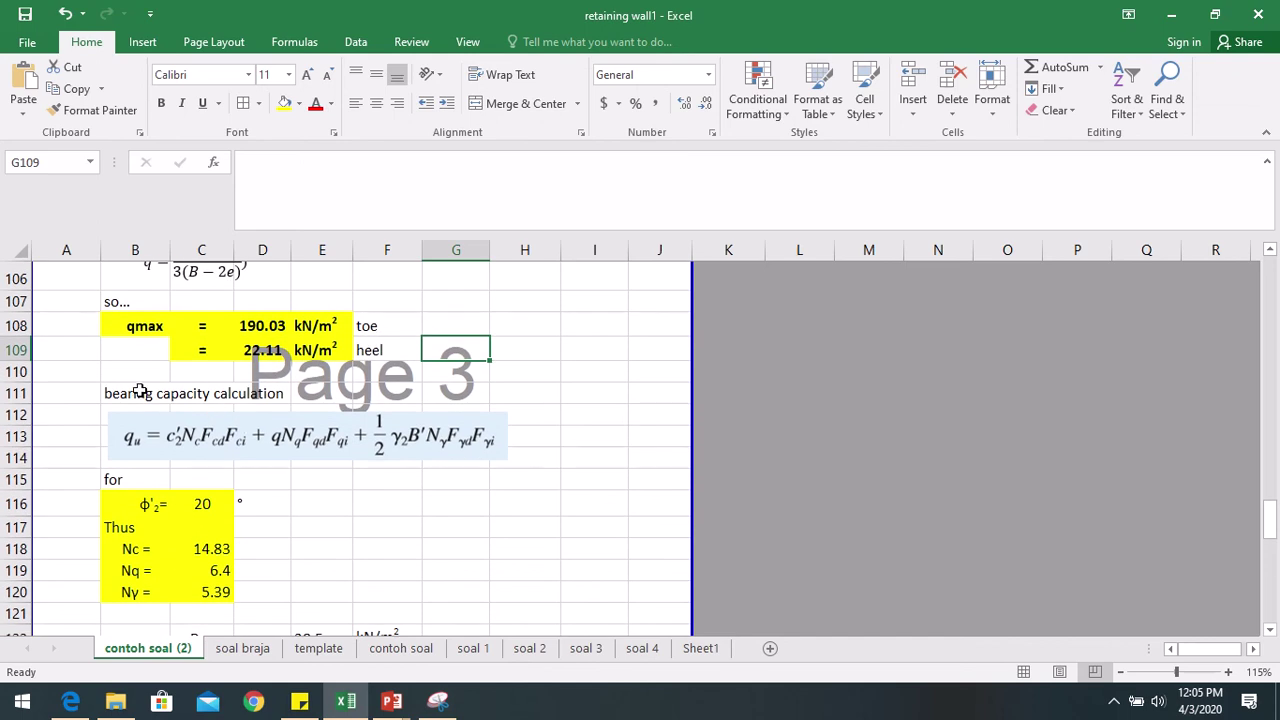
scroll(147, 402, down, 1)
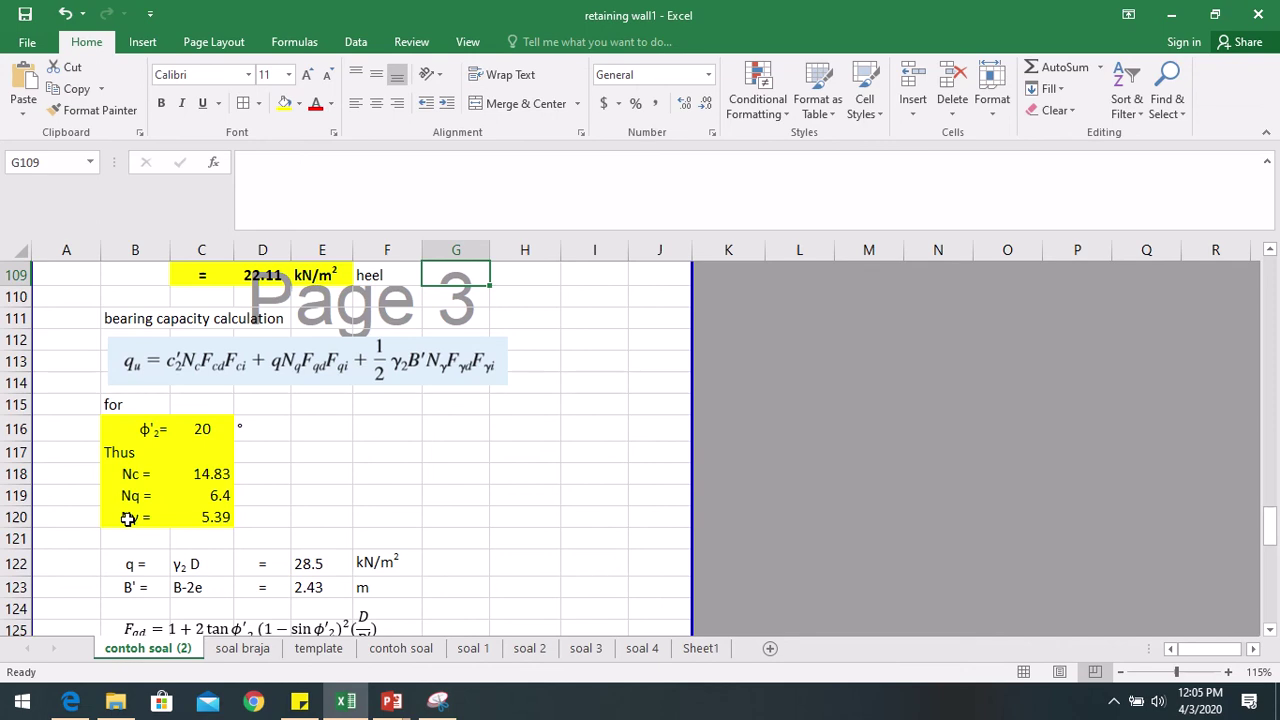
scroll(128, 519, down, 2)
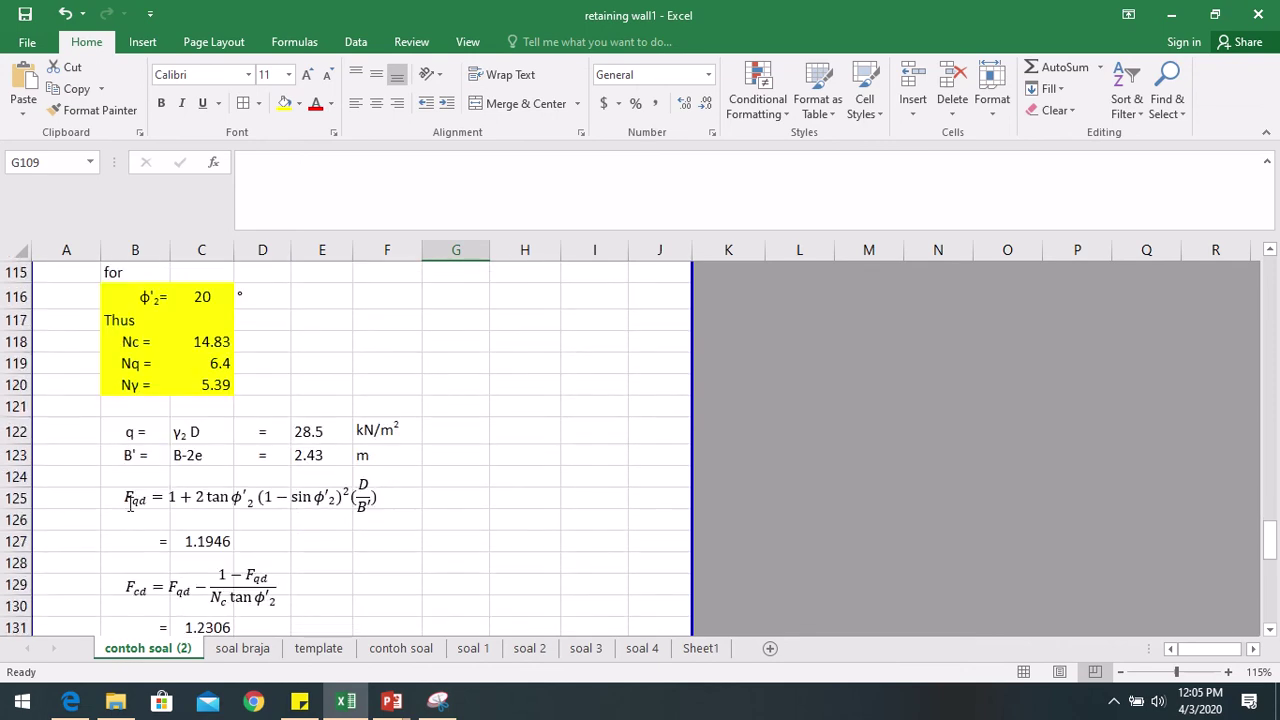
scroll(130, 505, up, 2)
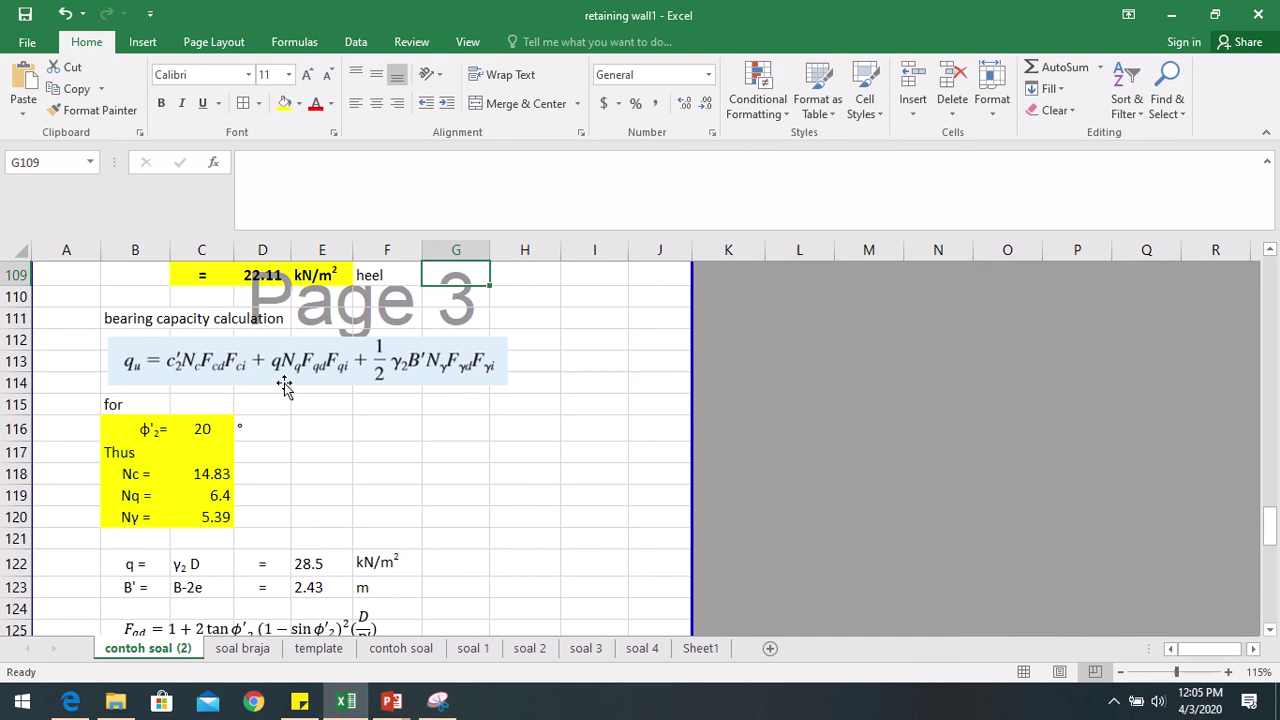
scroll(340, 378, down, 1)
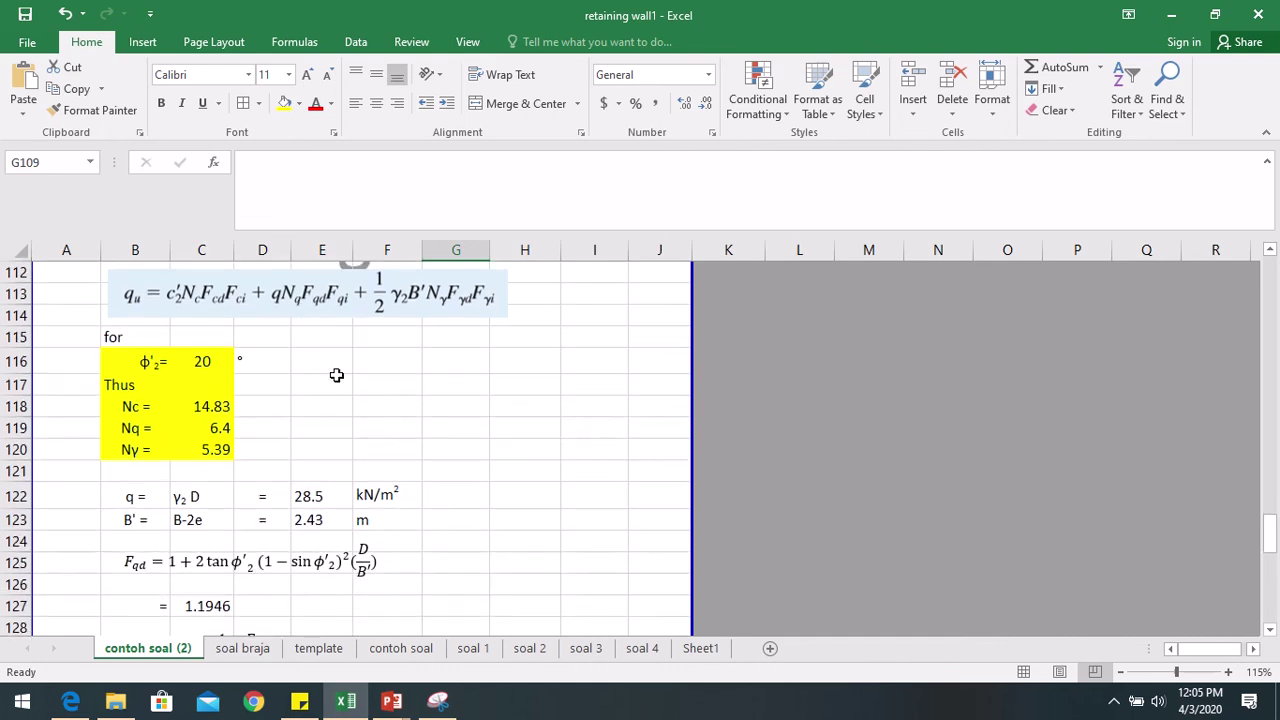
- Examine q, B', the depth factors Fqd, Fcd and Fγd, and the inclination factors Fci, Fqi and Fγi
scroll(337, 388, down, 1)
scroll(340, 400, down, 1)
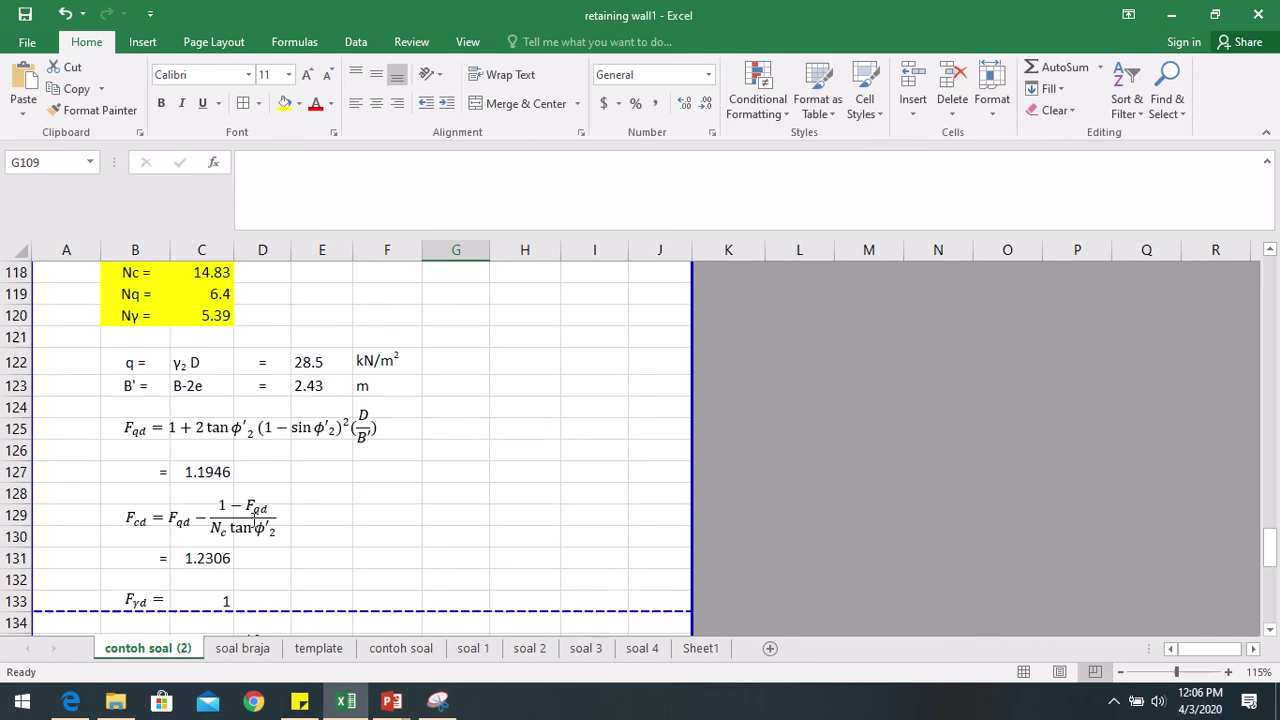
scroll(279, 518, down, 5)
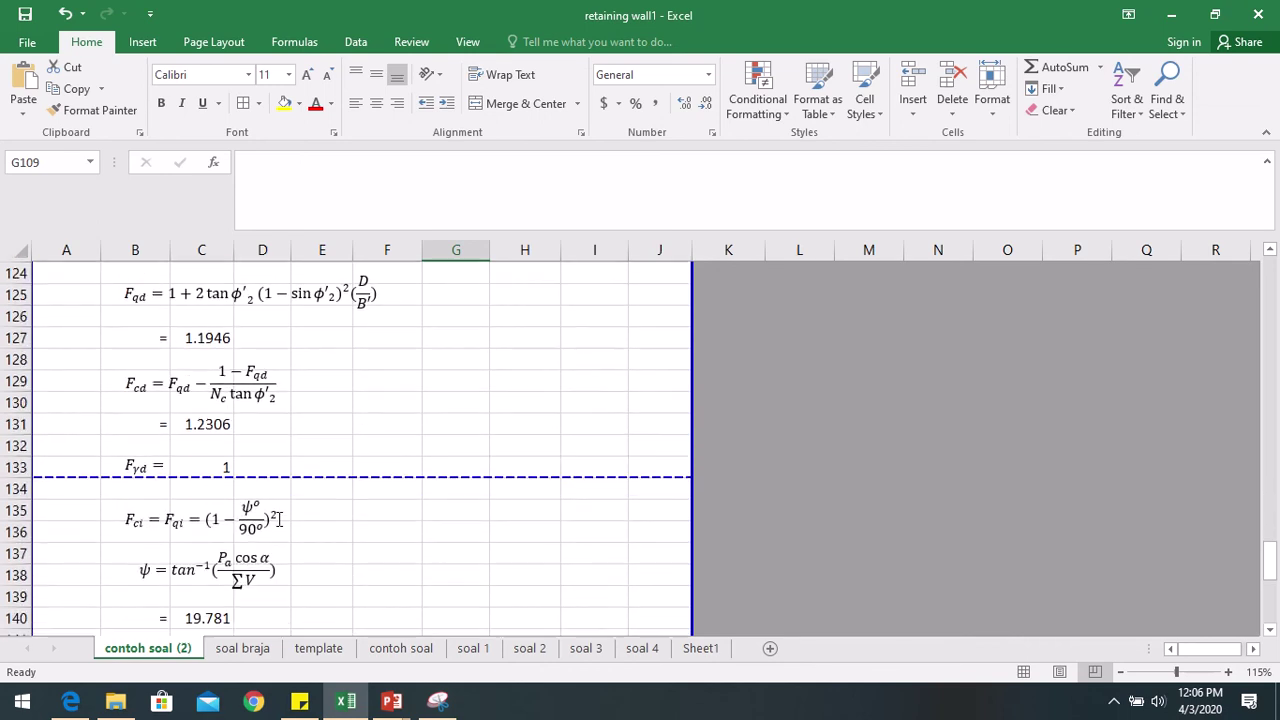
scroll(279, 518, down, 4)
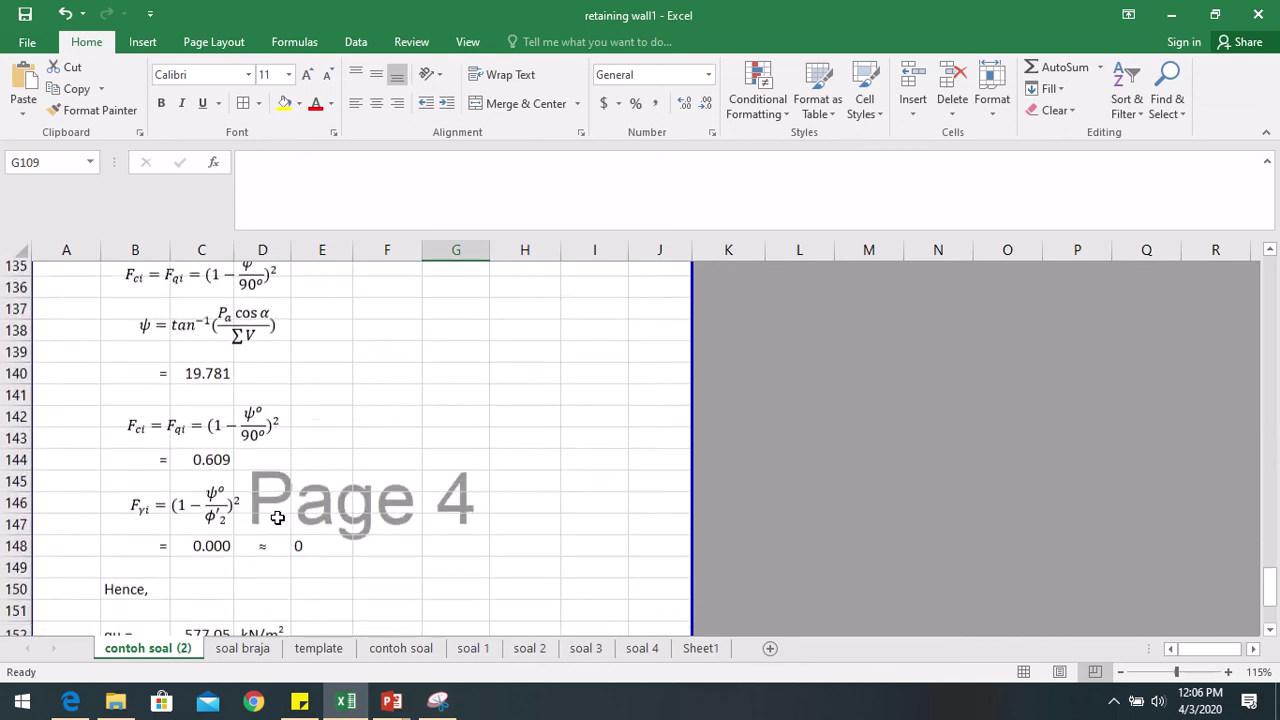
- Inspect the qu formula in C152 and trace qmax back to the toe pressure used in the FS bearing check
click(315, 432)
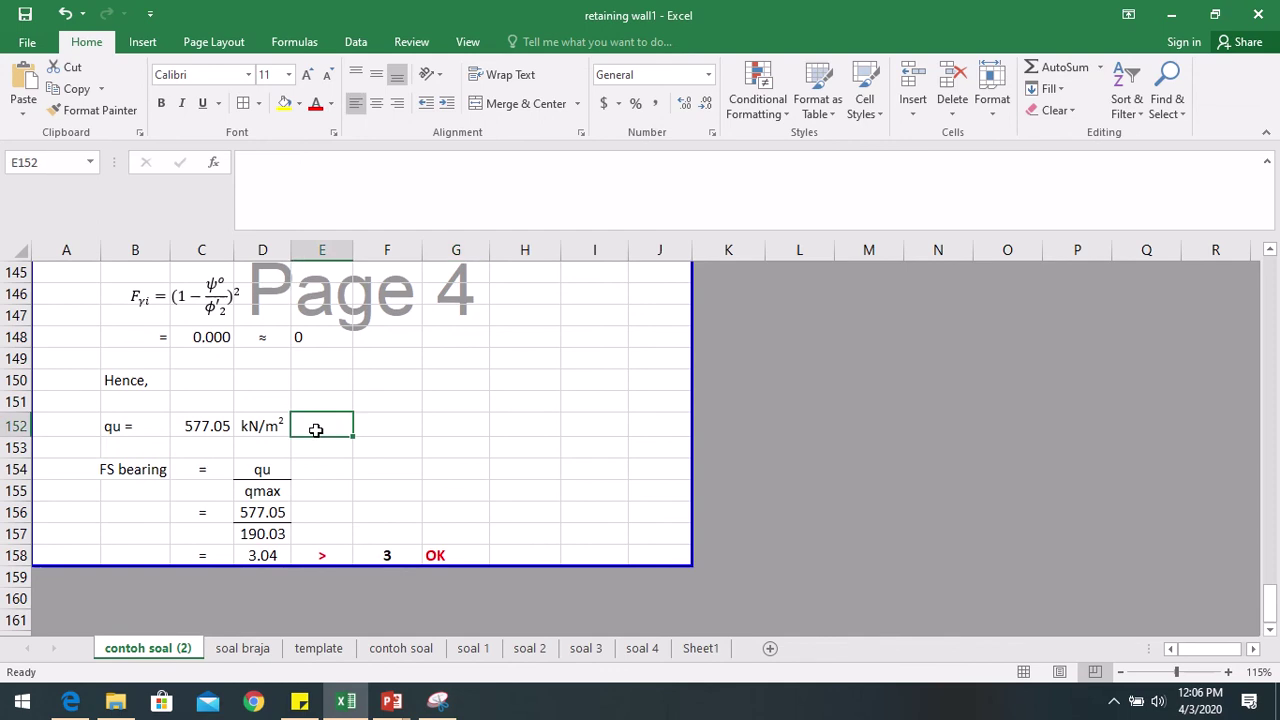
click(200, 426)
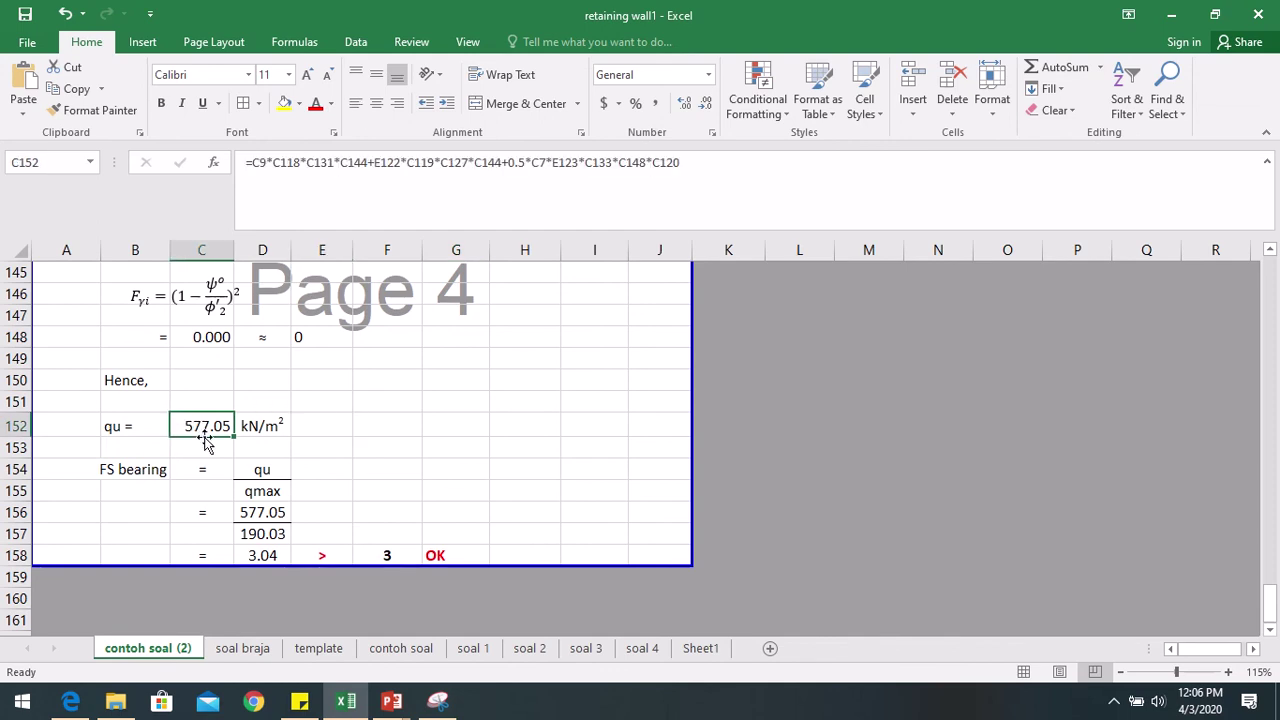
click(203, 447)
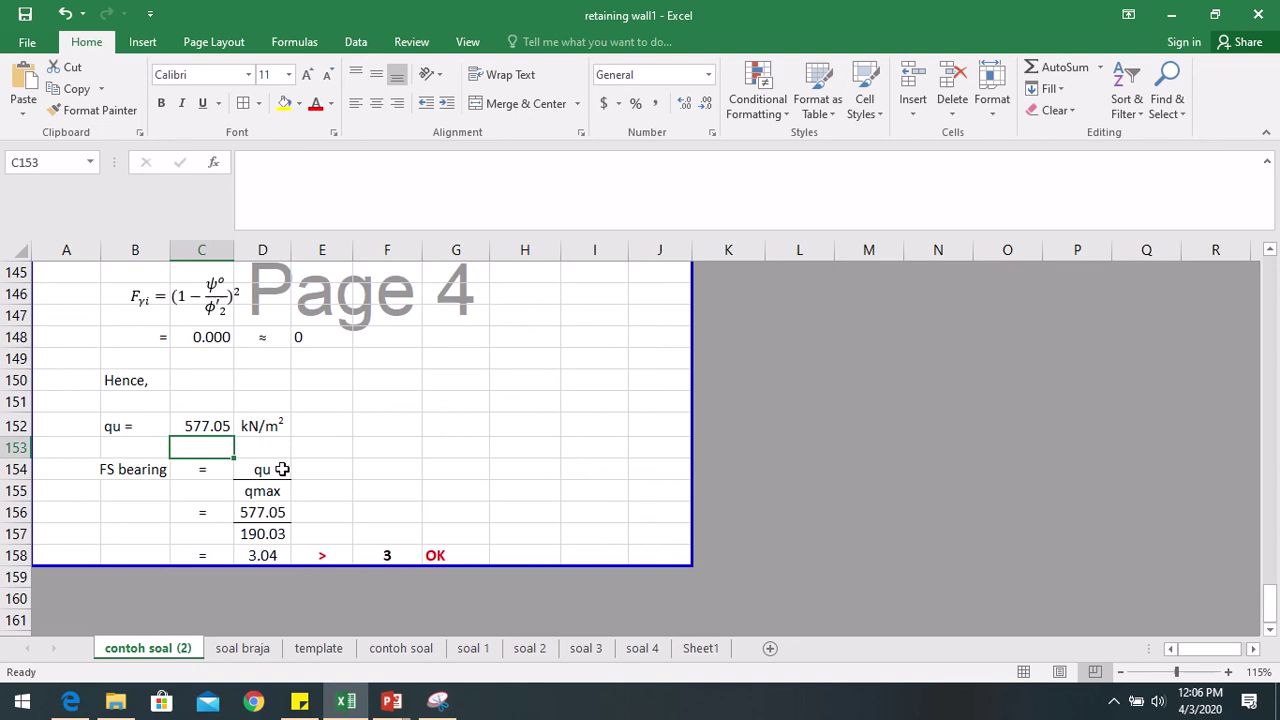
scroll(277, 496, up, 14)
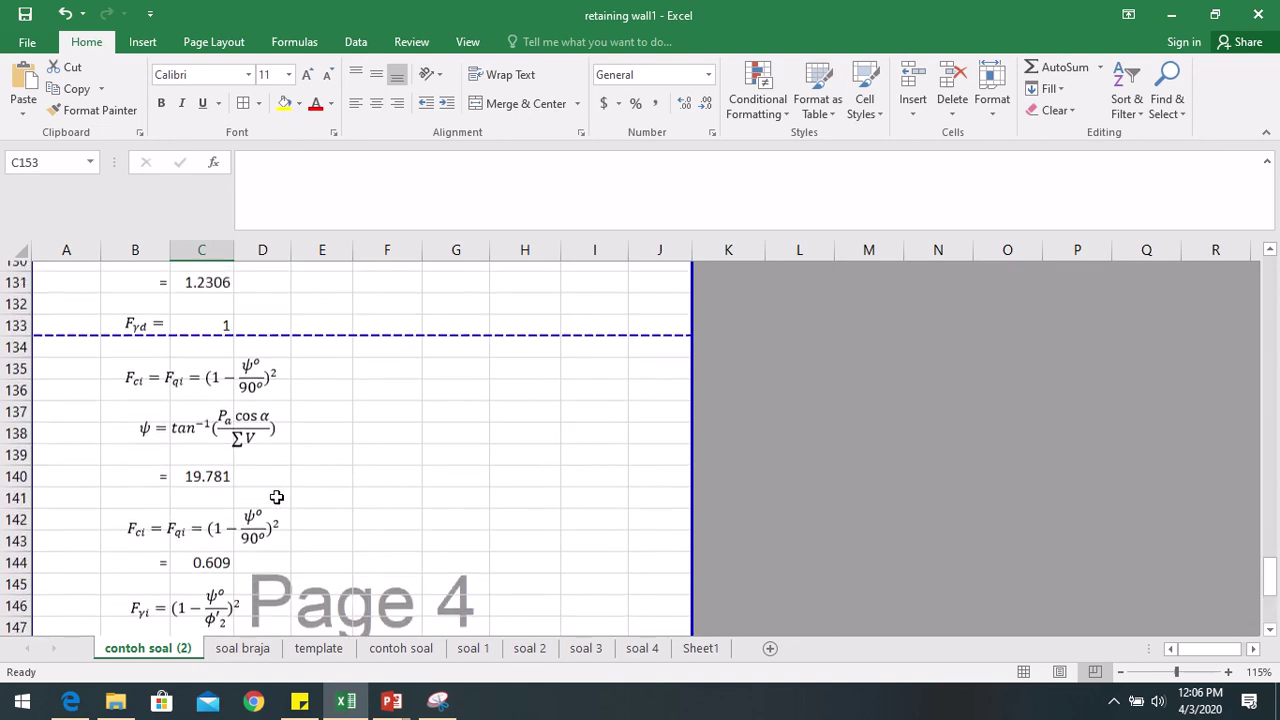
scroll(277, 496, up, 1)
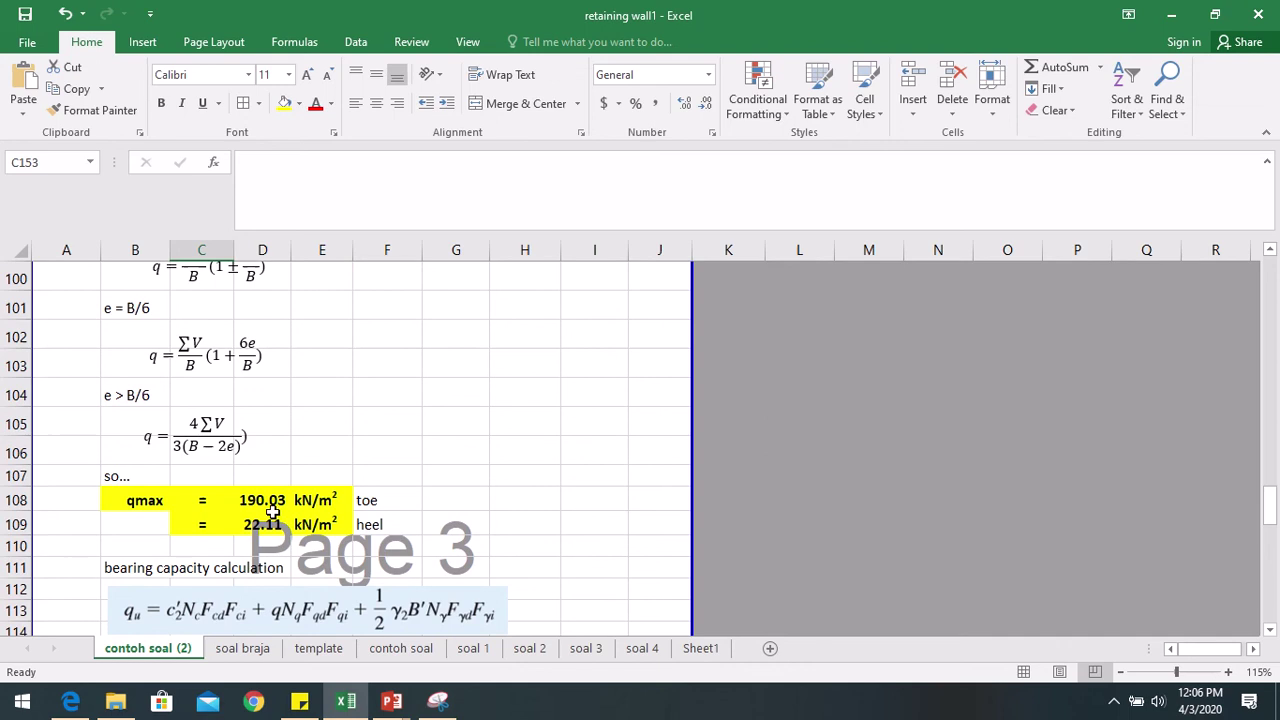
scroll(274, 503, down, 13)
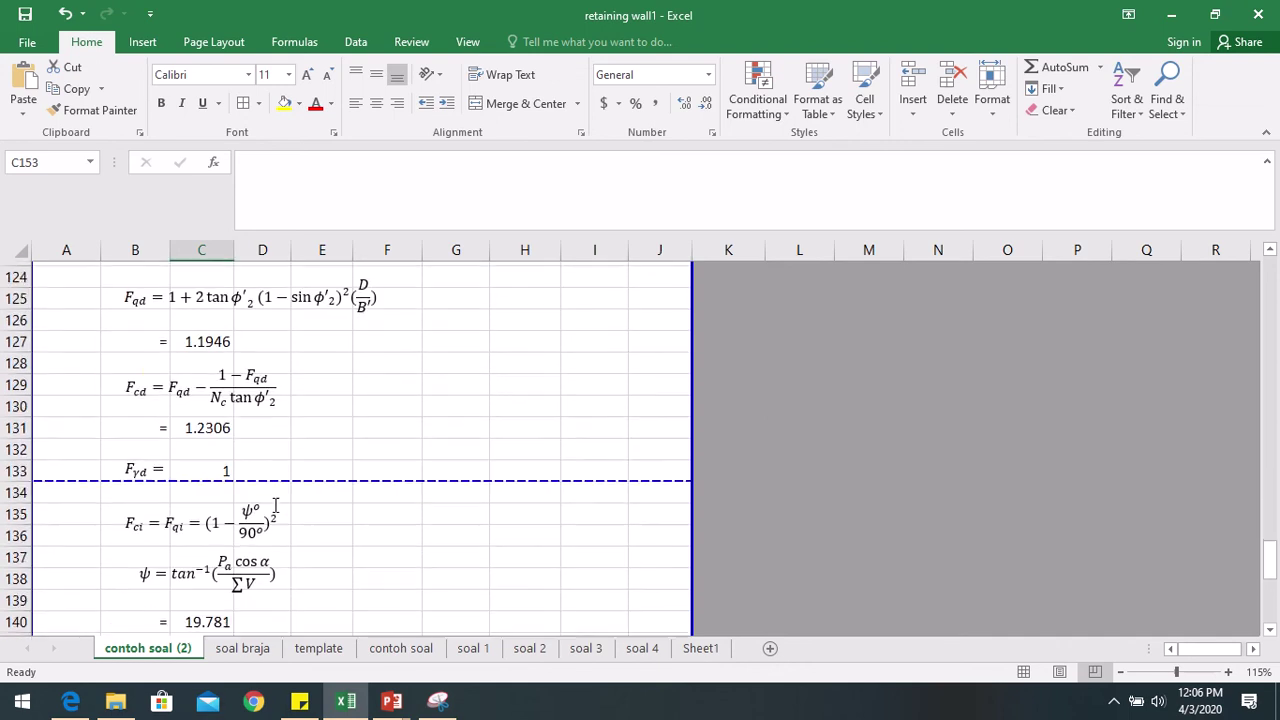
scroll(273, 508, down, 1)
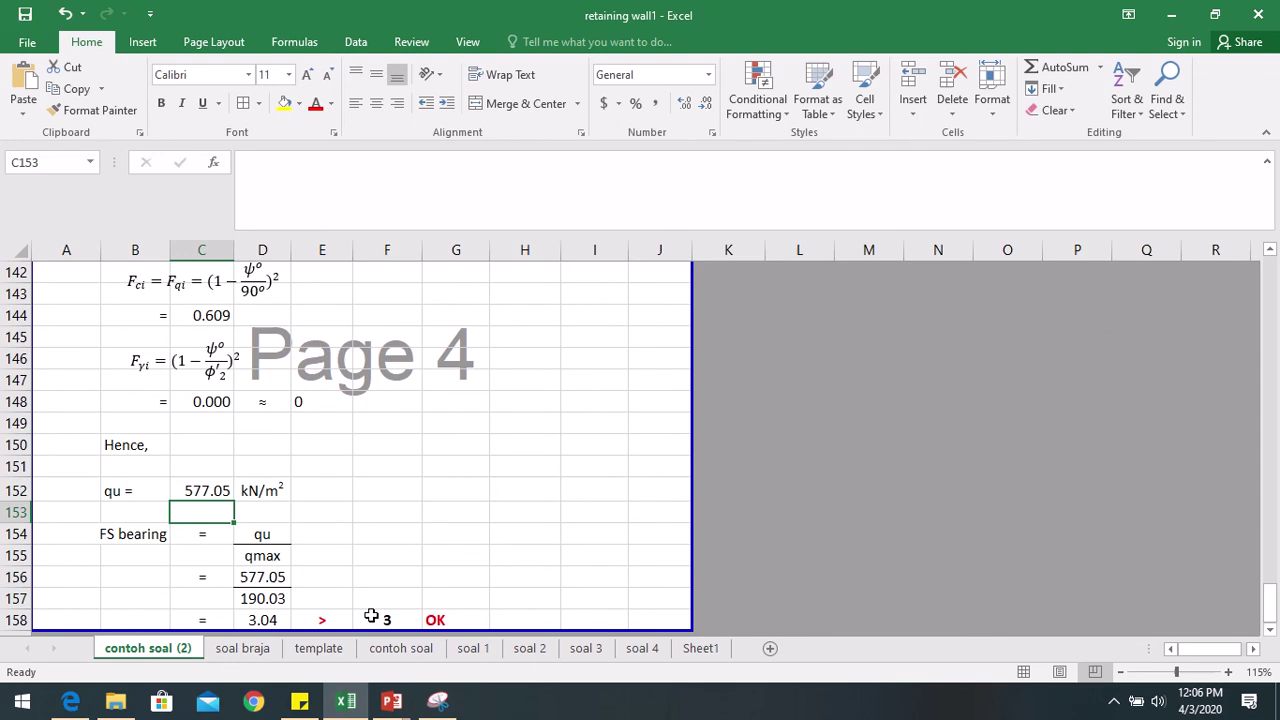
- Return to the start of the worksheet and review the preliminary design dimensions, wall diagram and soil data
scroll(371, 600, up, 20)
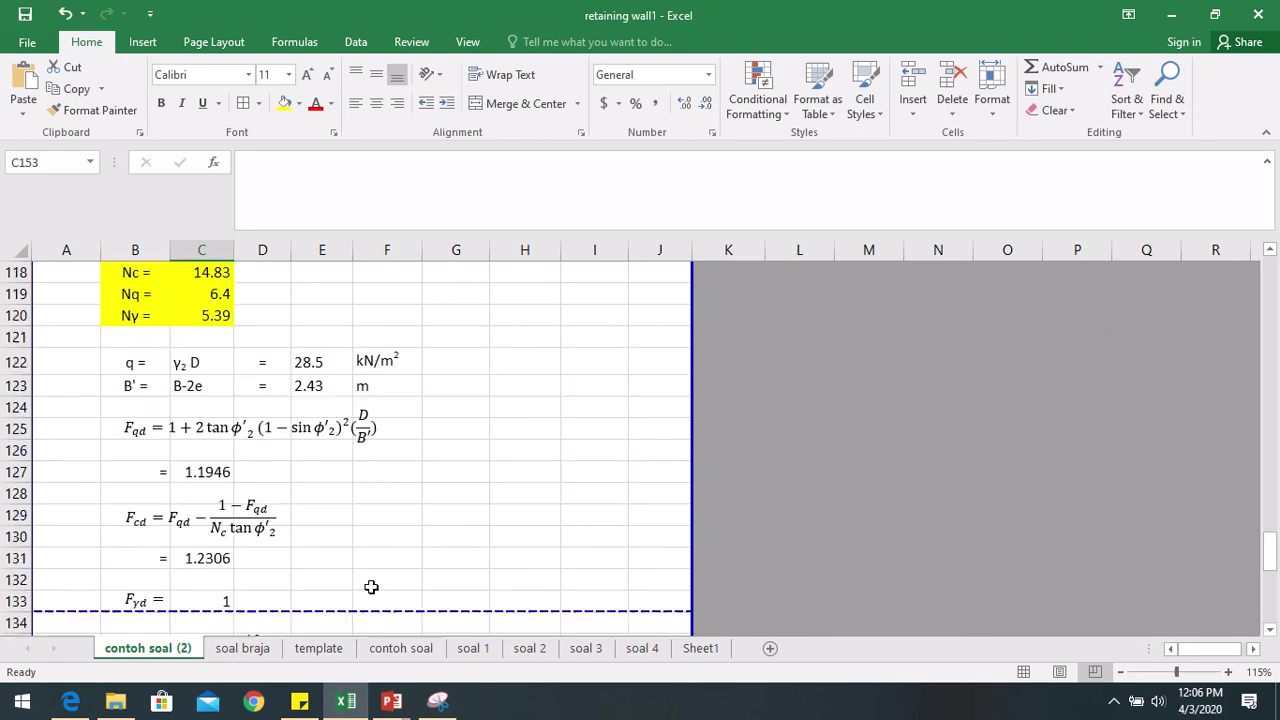
scroll(374, 490, up, 15)
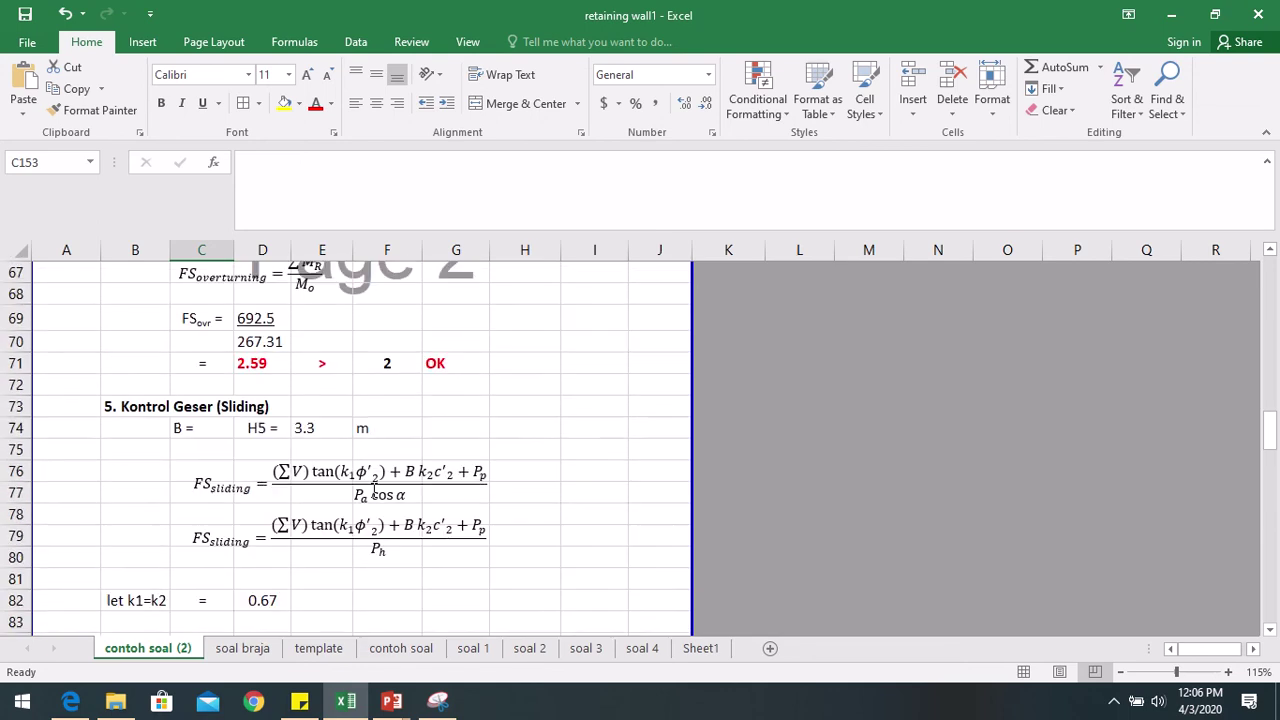
scroll(374, 490, up, 6)
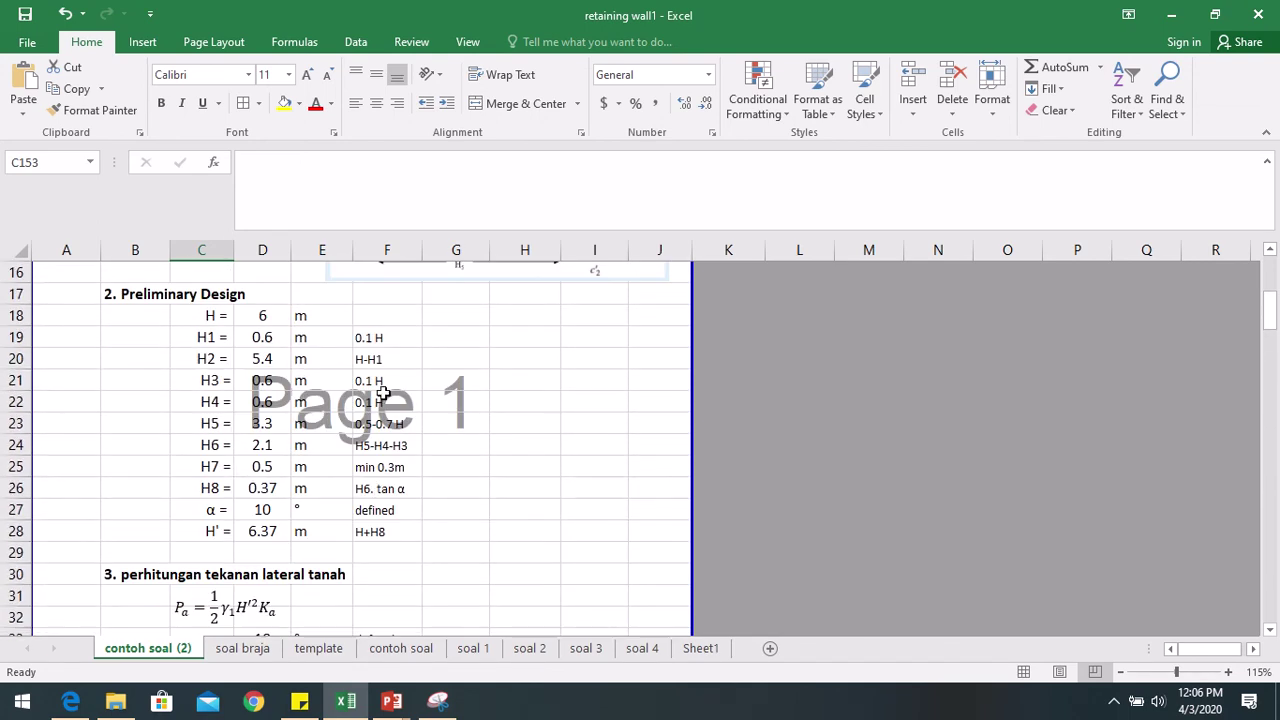
scroll(380, 393, up, 1)
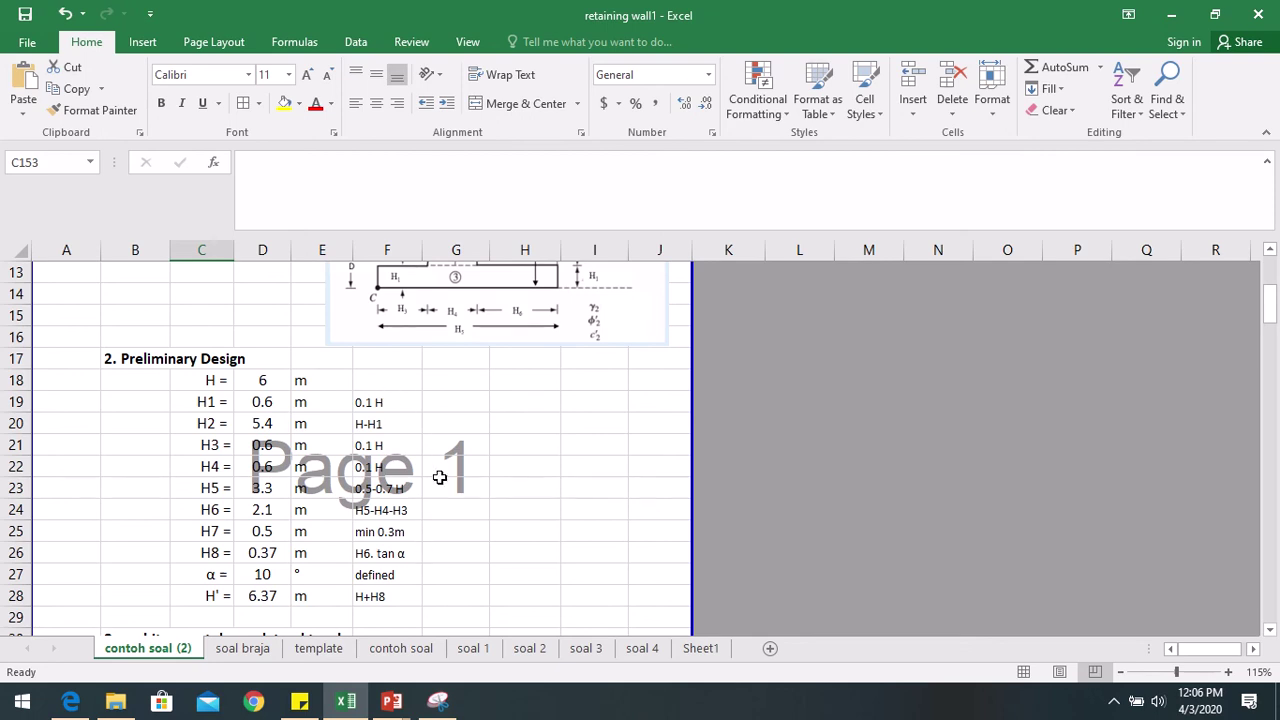
scroll(440, 480, up, 3)
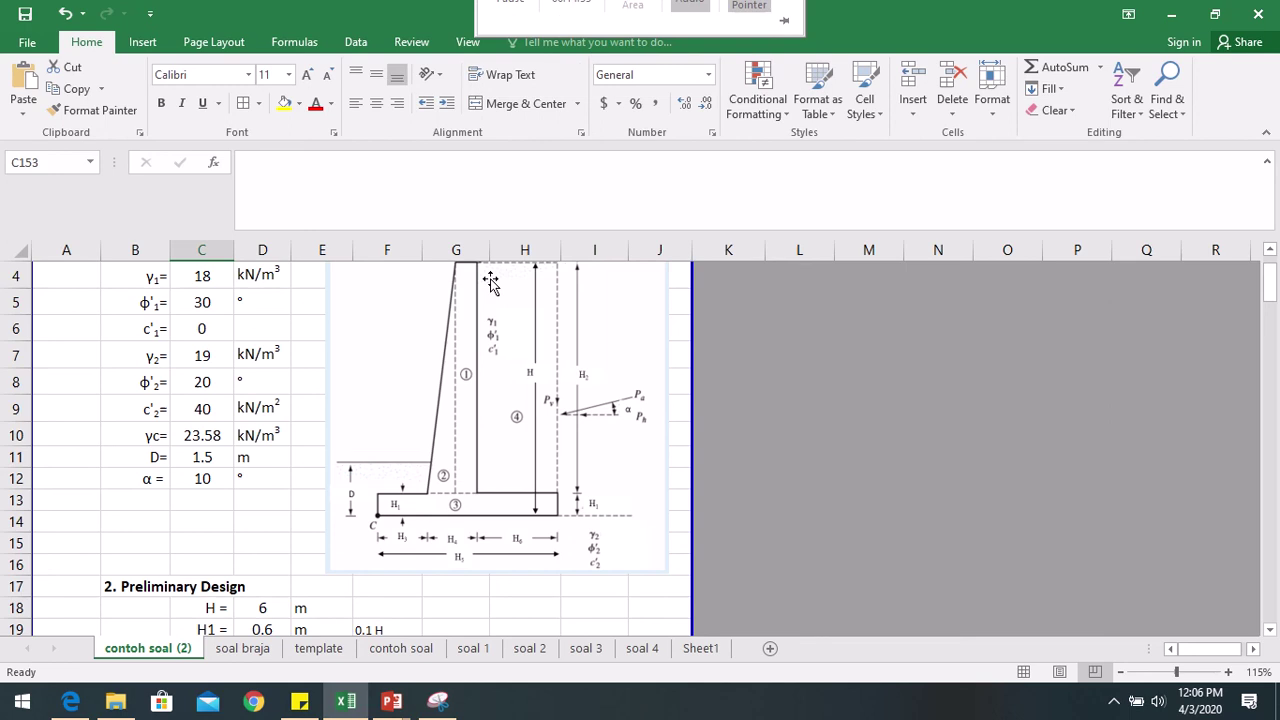
click(444, 328)
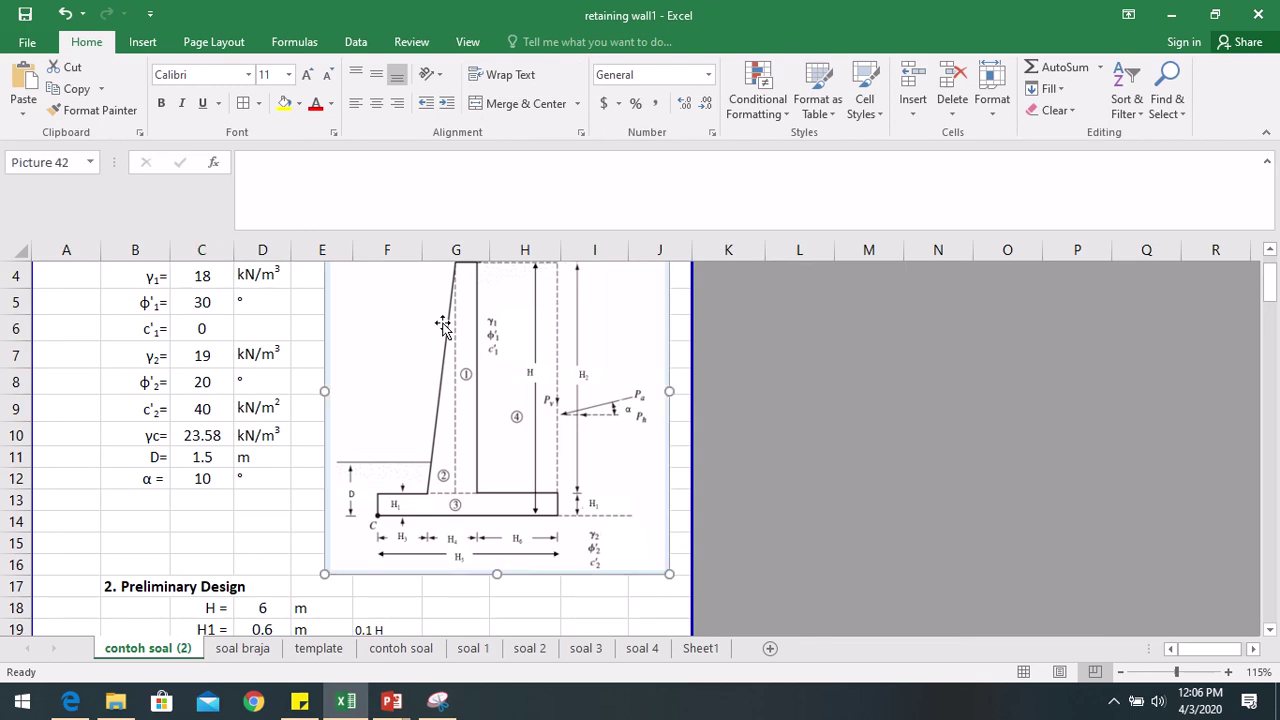
click(281, 478)
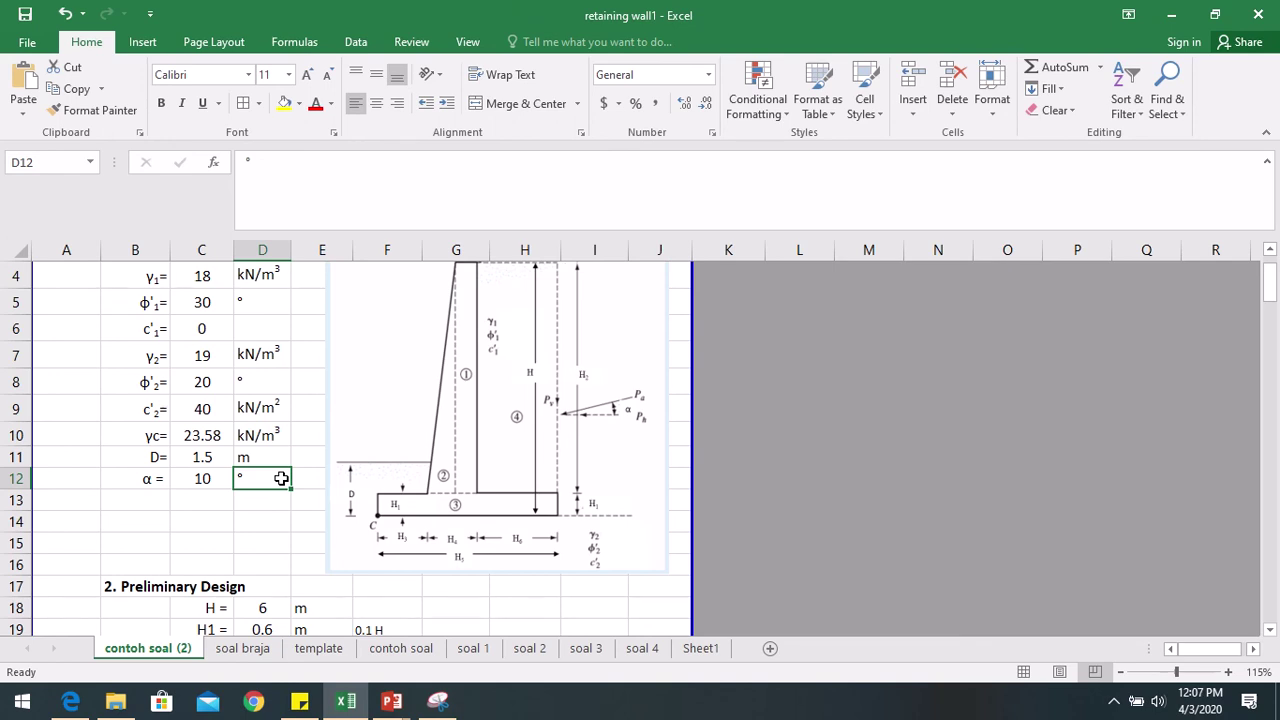
scroll(281, 478, up, 1)
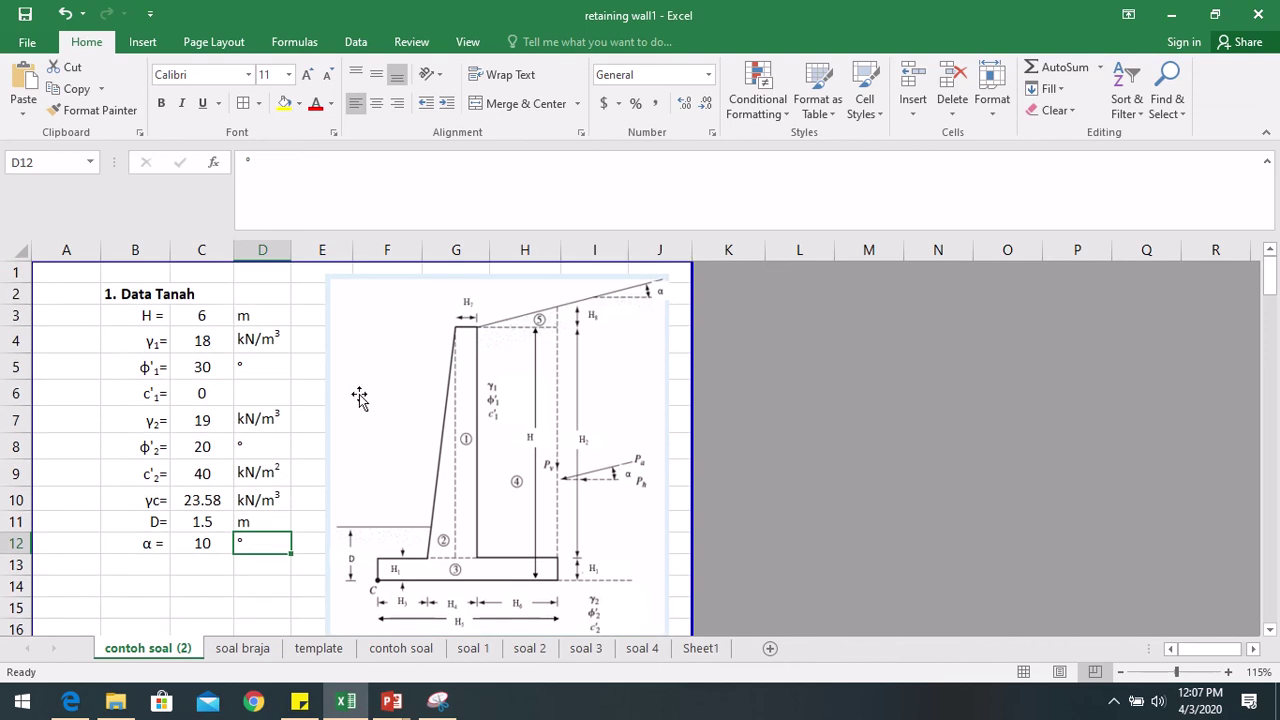